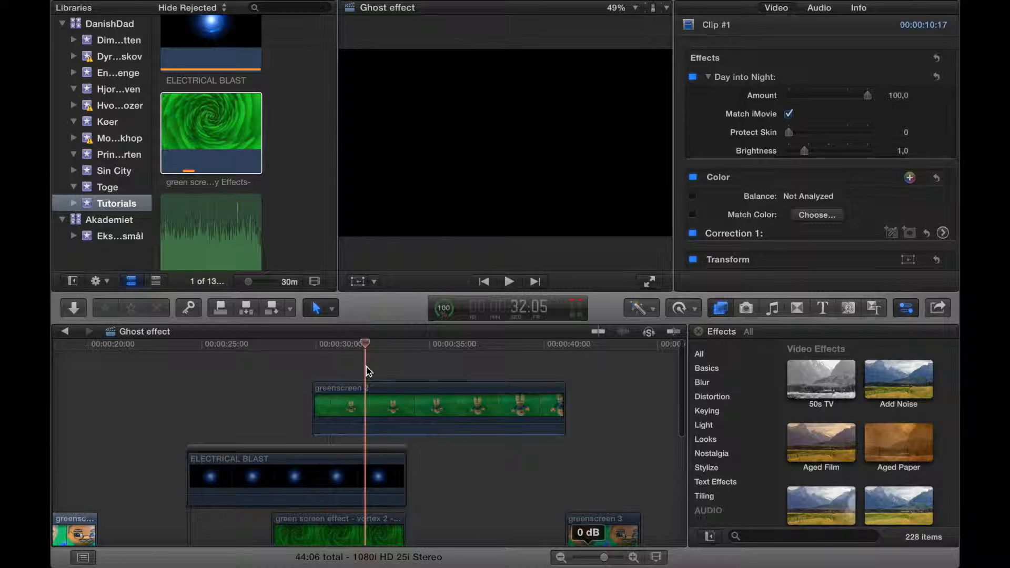
Look over the stacked greenscreen, electrical blast and vortex clips between about 29 and 36 seconds in the timeline
{"action": "left_click", "coordinate": [337, 369]}
{"action": "left_click", "coordinate": [378, 371]}
{"action": "left_click", "coordinate": [451, 373]}
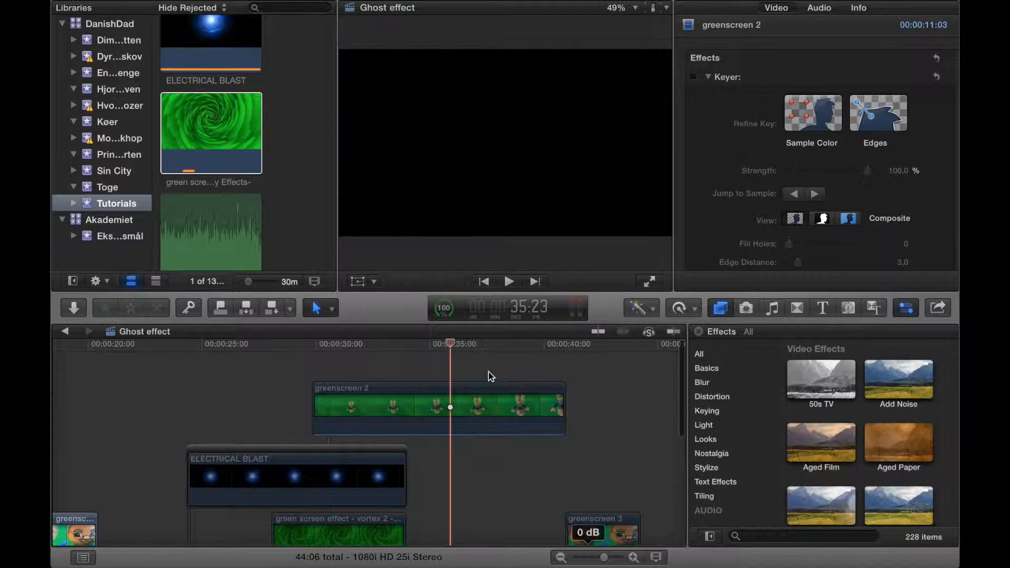
{"action": "left_click", "coordinate": [342, 367]}
{"action": "scroll", "coordinate": [342, 368], "scroll_direction": "down", "scroll_amount": 3}
{"action": "scroll", "coordinate": [362, 371], "scroll_direction": "up", "scroll_amount": 3}
{"action": "left_click", "coordinate": [382, 374]}
{"action": "scroll", "coordinate": [205, 412], "scroll_direction": "down", "scroll_amount": 3}
{"action": "scroll", "coordinate": [208, 418], "scroll_direction": "down", "scroll_amount": 3}
Enable the Clip #1 background clips in the main storyline beneath the electrical blast and vortex clips
{"action": "left_click", "coordinate": [281, 458]}
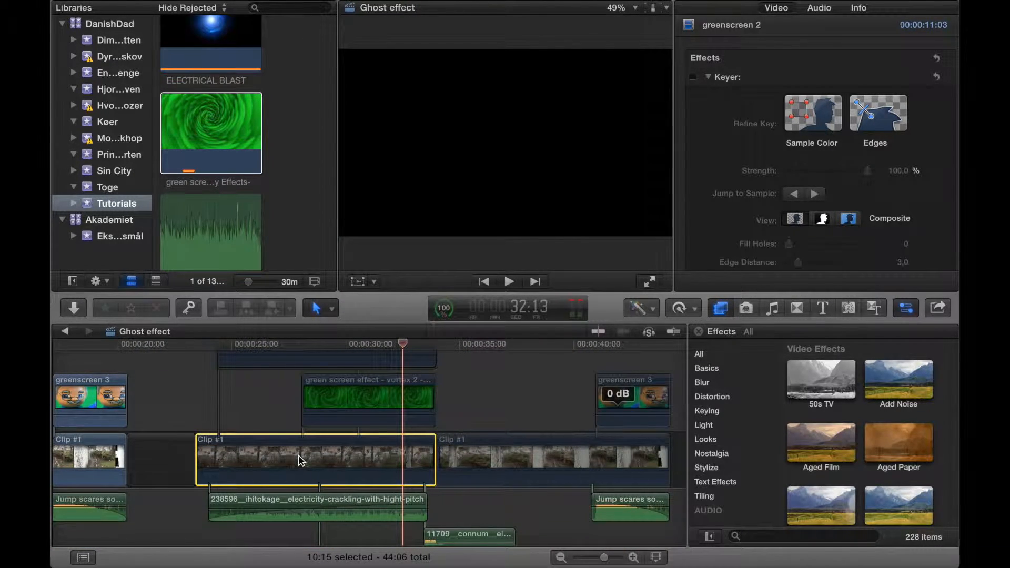
{"action": "right_click", "coordinate": [300, 461]}
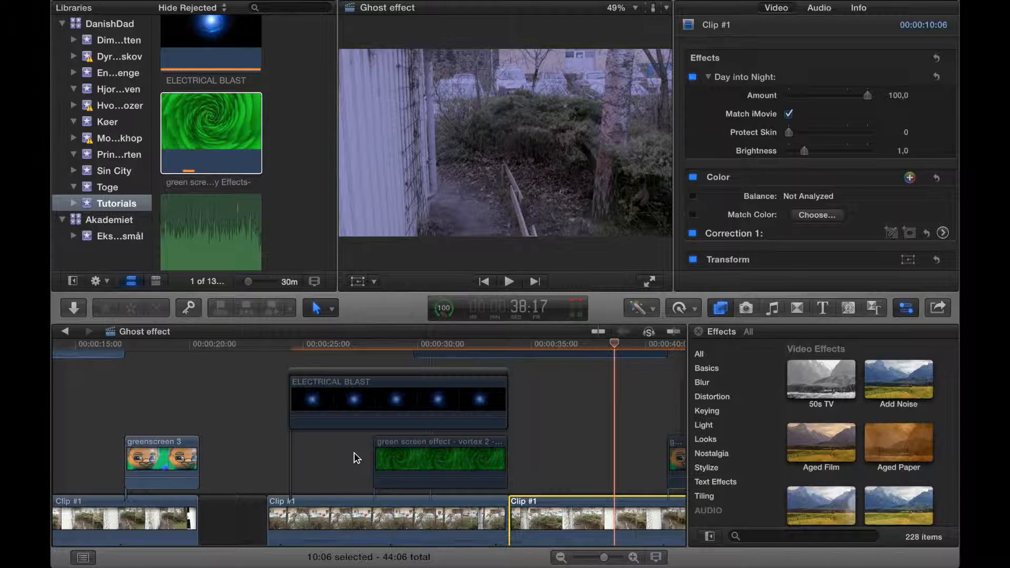
{"action": "scroll", "coordinate": [356, 458], "scroll_direction": "down", "scroll_amount": 1}
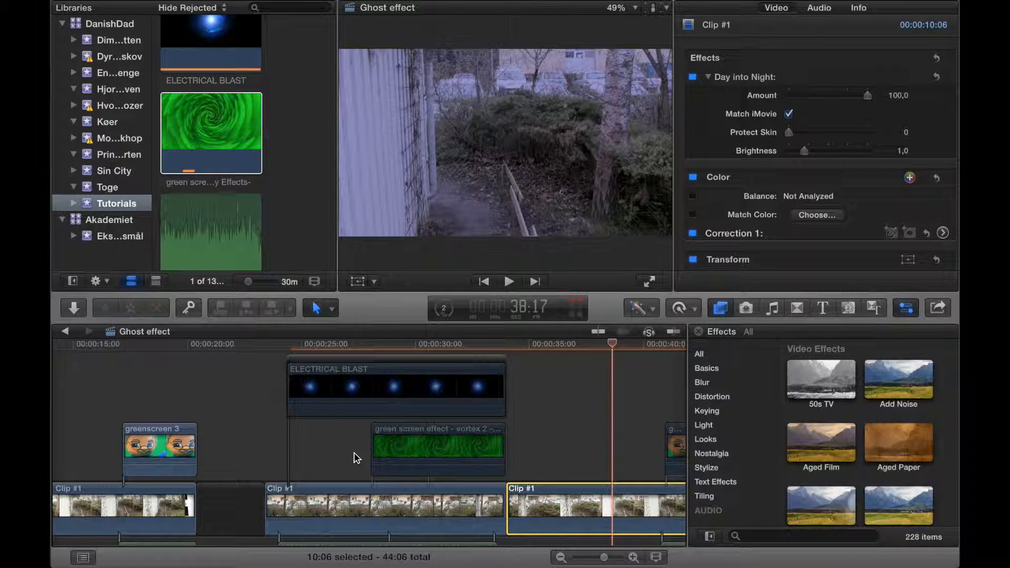
Place the playhead at 28:21 and enable the green screen vortex clip
{"action": "left_click", "coordinate": [413, 448]}
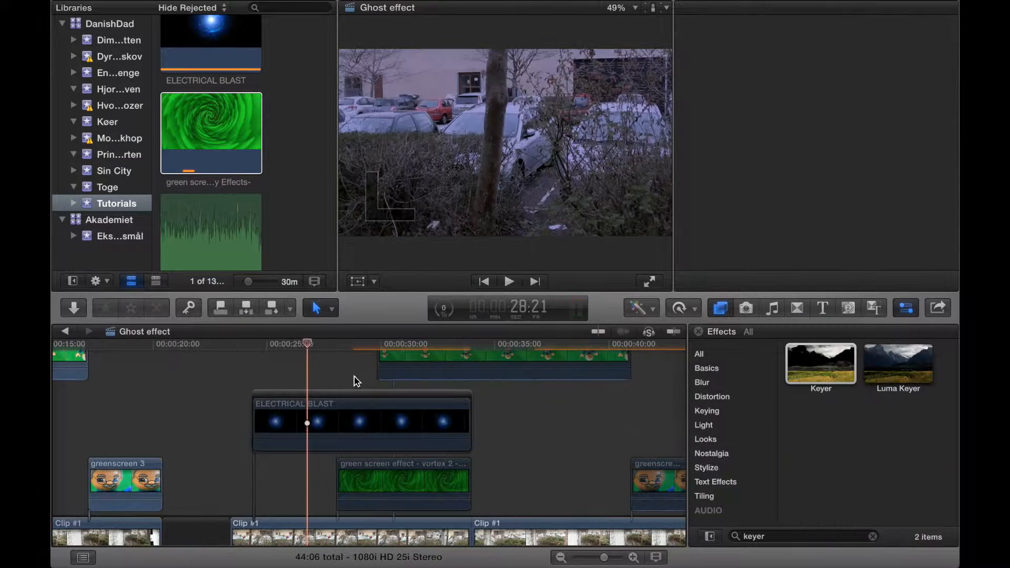
{"action": "left_click", "coordinate": [354, 379]}
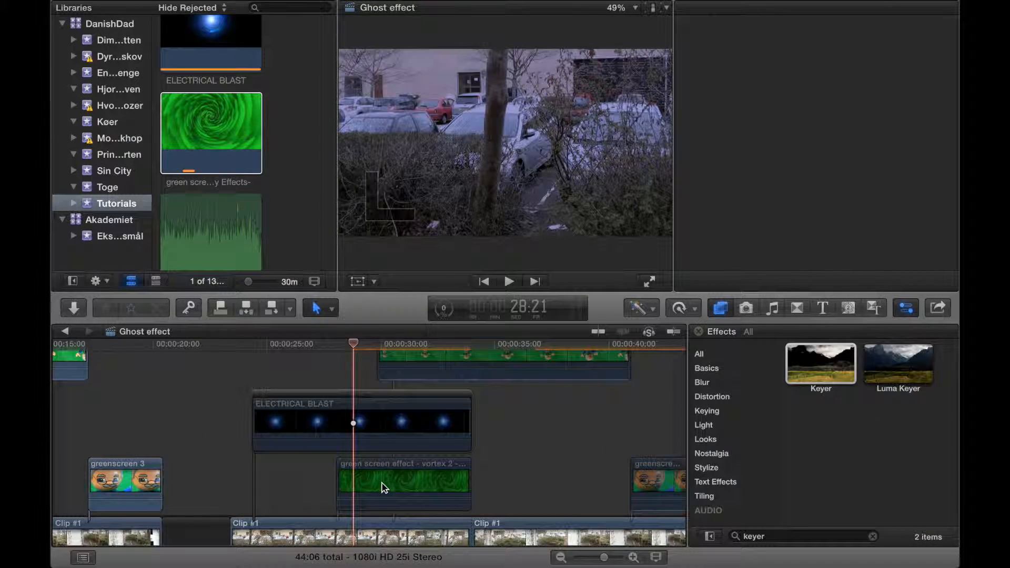
{"action": "left_click", "coordinate": [385, 488]}
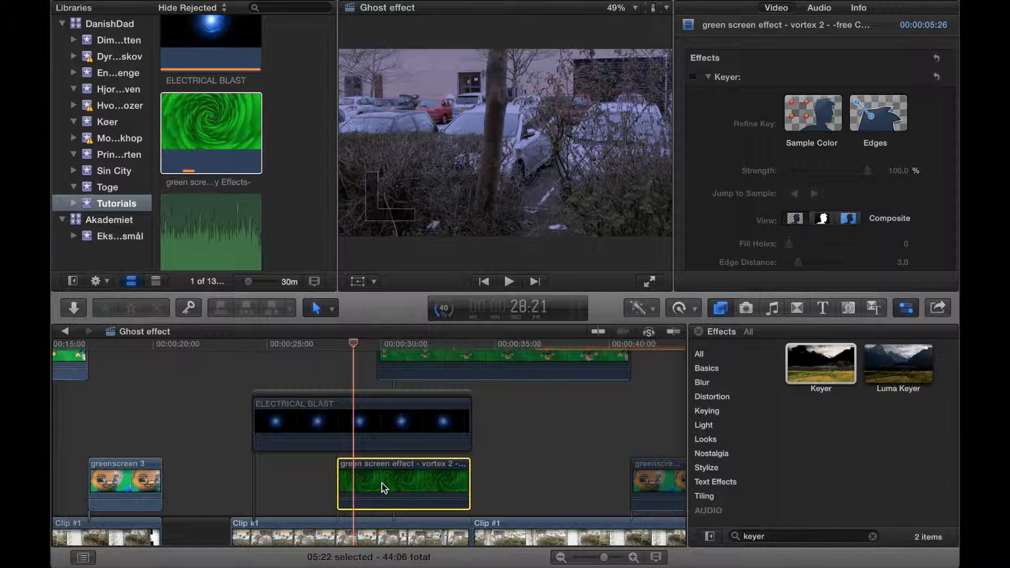
{"action": "right_click", "coordinate": [379, 483]}
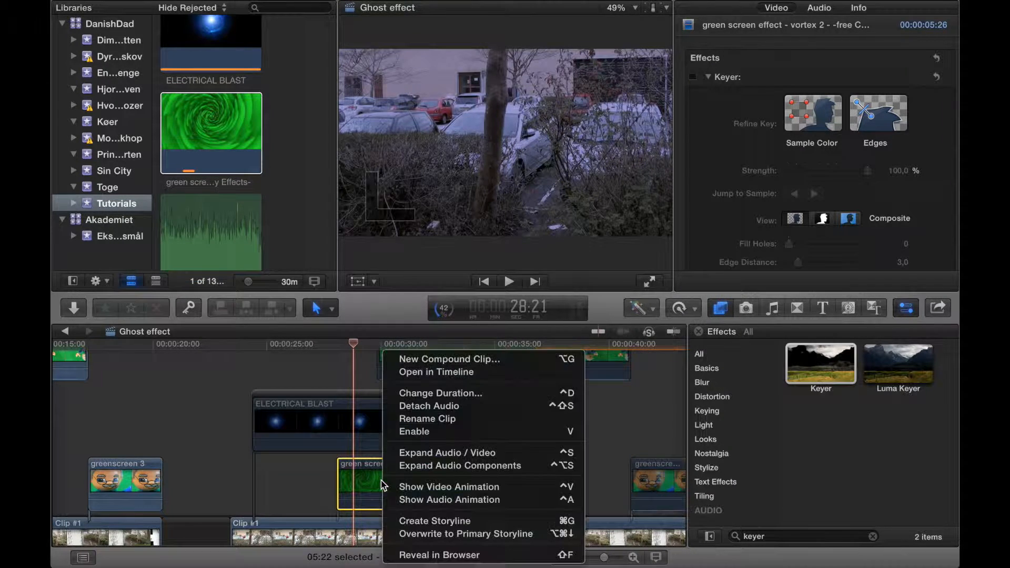
{"action": "left_click", "coordinate": [440, 432]}
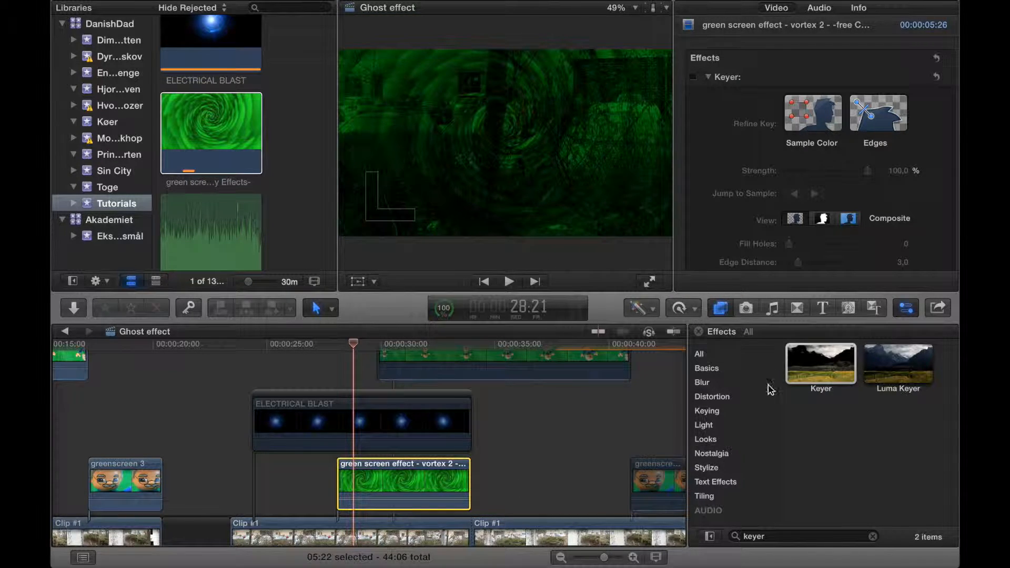
Search the effects for "keyer" and apply the Keyer effect to the green screen vortex clip
{"action": "left_click", "coordinate": [475, 449]}
{"action": "left_click", "coordinate": [774, 536]}
{"action": "key", "text": "BackSpace"}
{"action": "key", "text": "BackSpace"}
{"action": "key", "text": "BackSpace"}
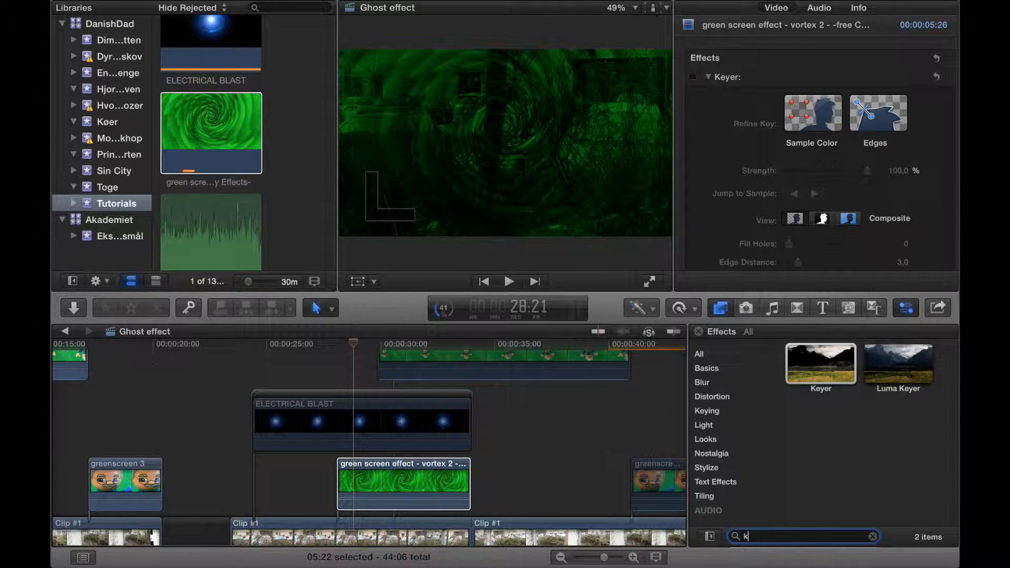
{"action": "key", "text": "BackSpace"}
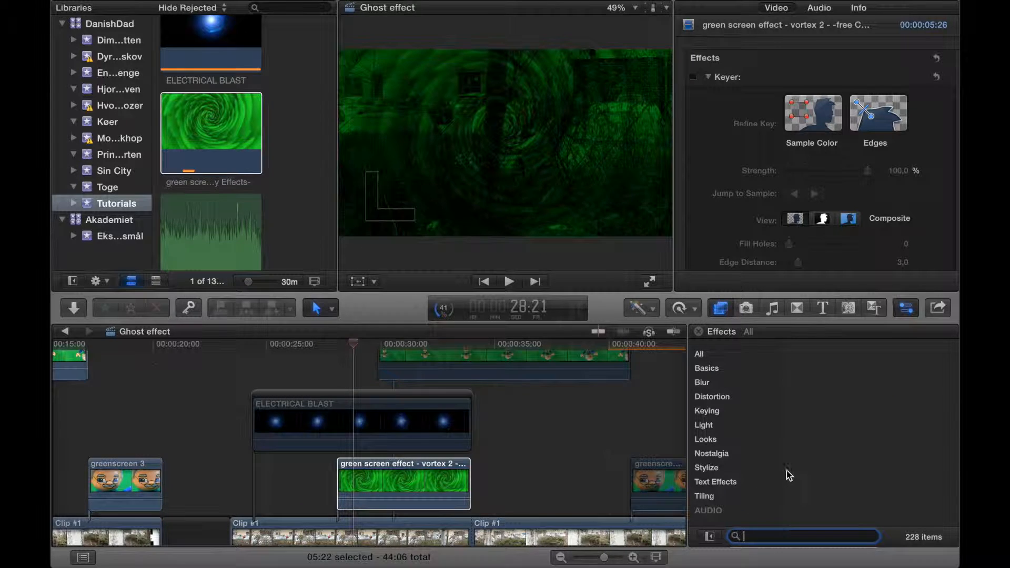
{"action": "scroll", "coordinate": [708, 353], "scroll_direction": "up", "scroll_amount": 2}
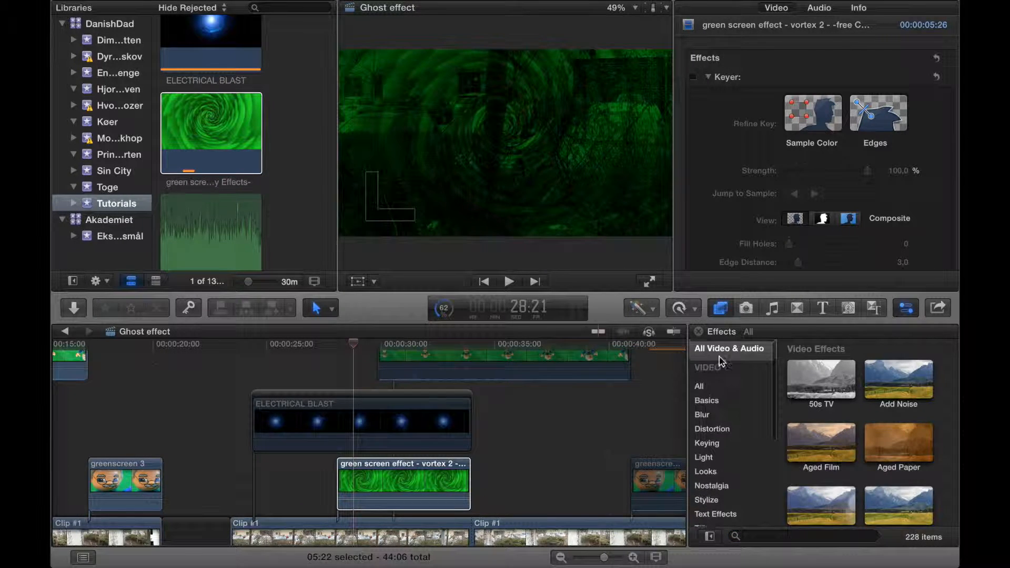
{"action": "left_click", "coordinate": [760, 535]}
{"action": "type", "text": "keyer"}
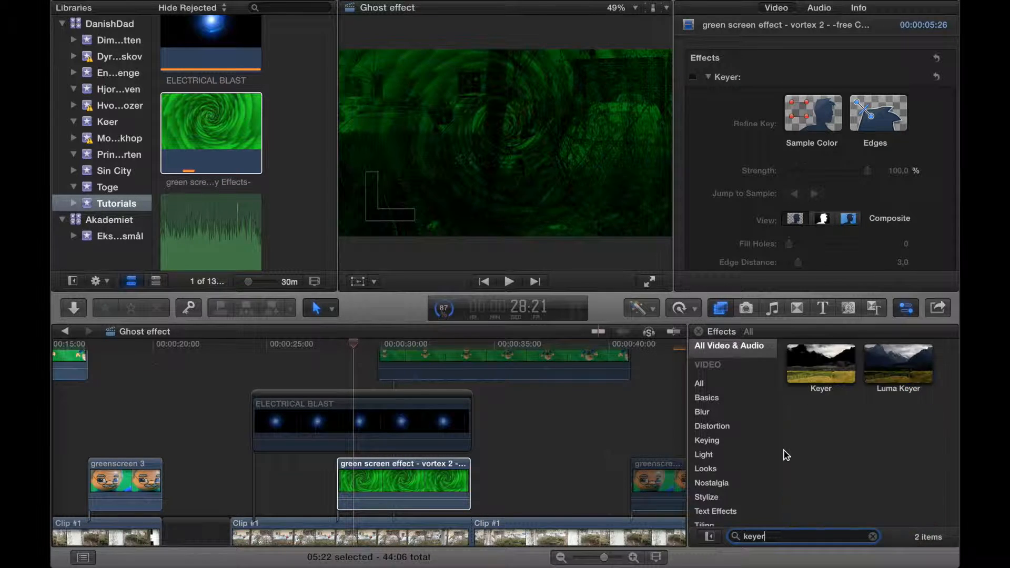
{"action": "left_click", "coordinate": [827, 381]}
{"action": "left_click_drag", "start_coordinate": [827, 370], "coordinate": [402, 496]}
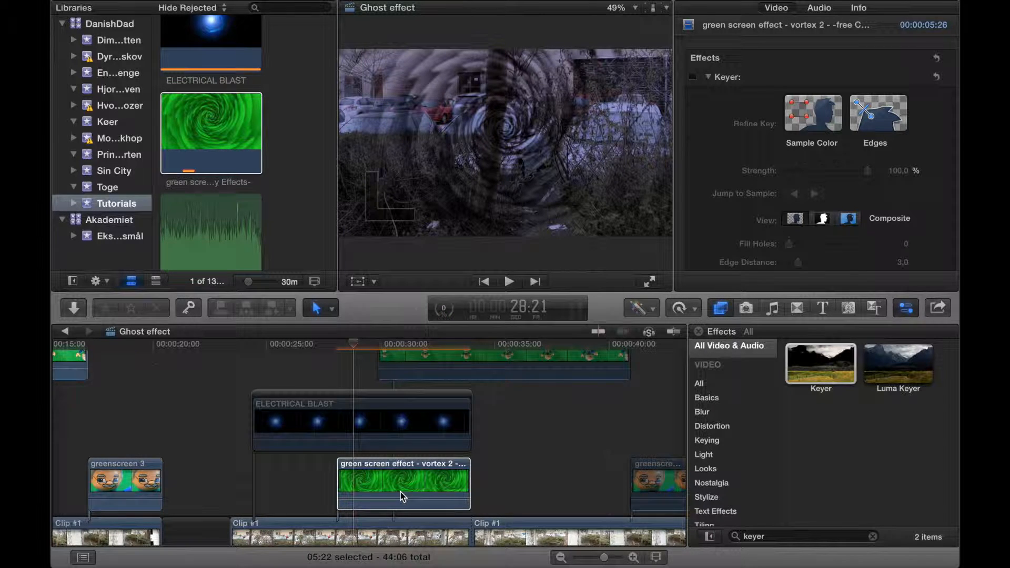
Show the vortex clip's video animation, expand its compositing opacity and lower the opacity to 58.4%
{"action": "left_click", "coordinate": [383, 483]}
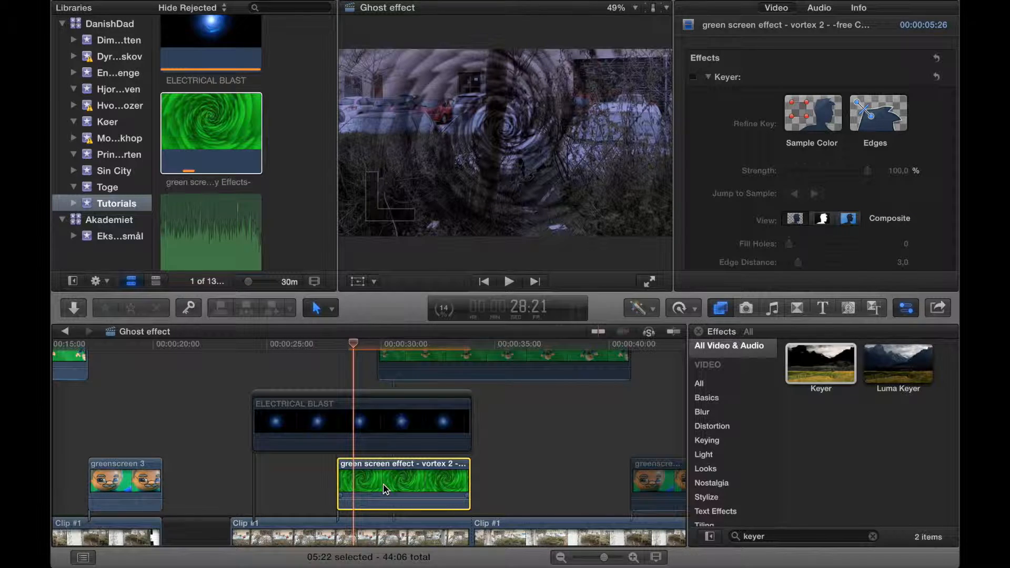
{"action": "right_click", "coordinate": [383, 484]}
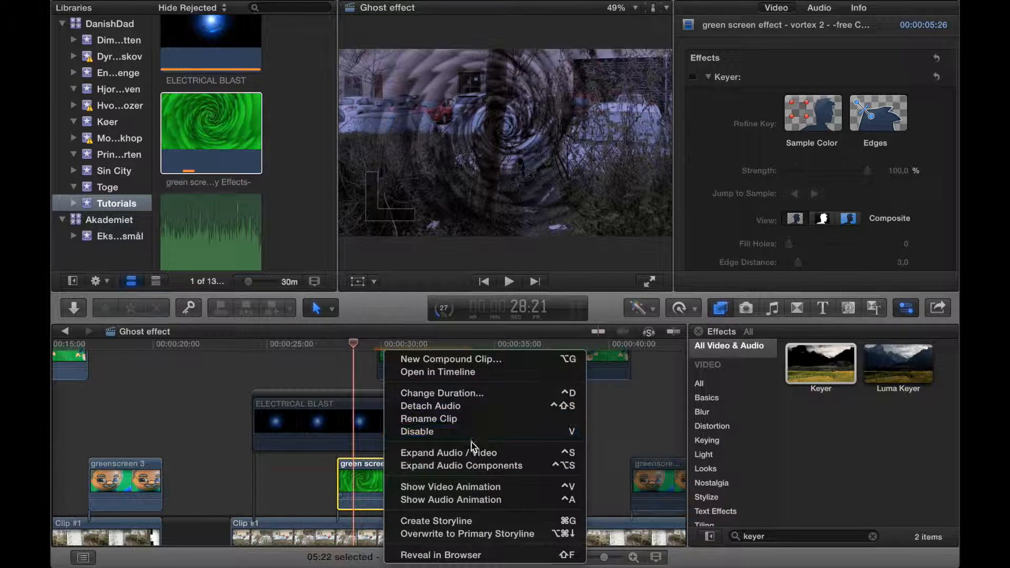
{"action": "left_click", "coordinate": [456, 488]}
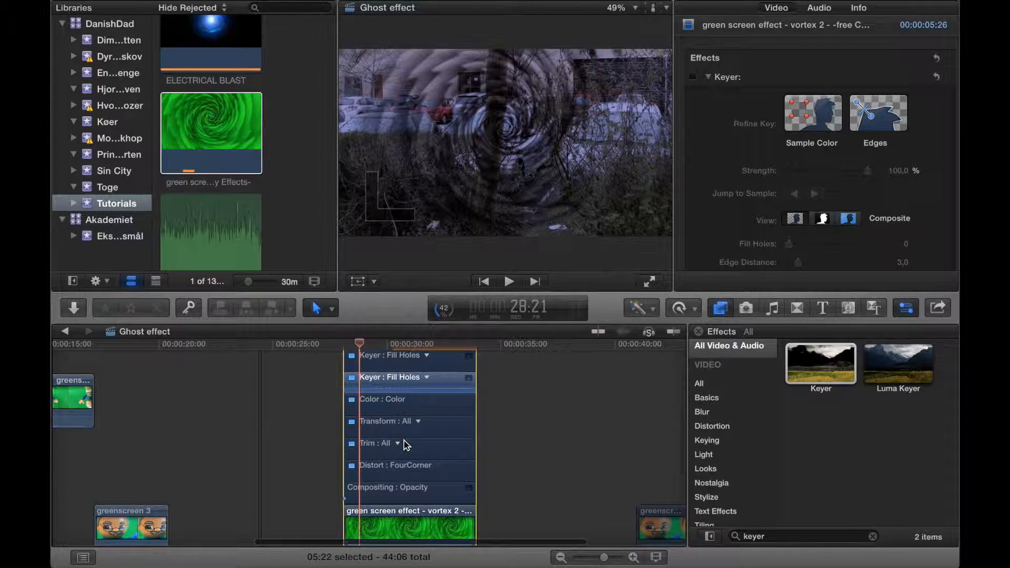
{"action": "left_click", "coordinate": [468, 489]}
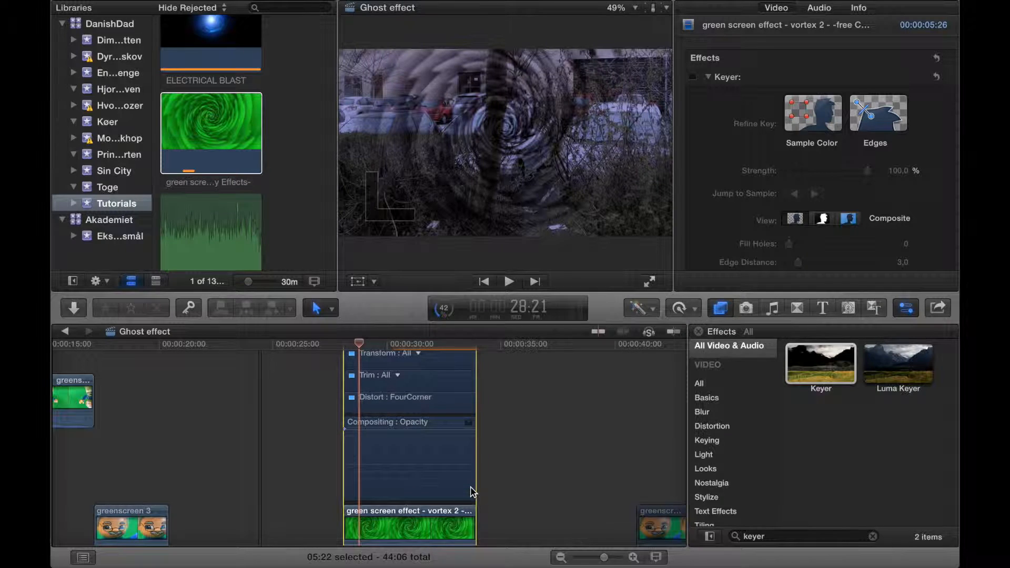
{"action": "left_click_drag", "start_coordinate": [391, 430], "coordinate": [371, 459]}
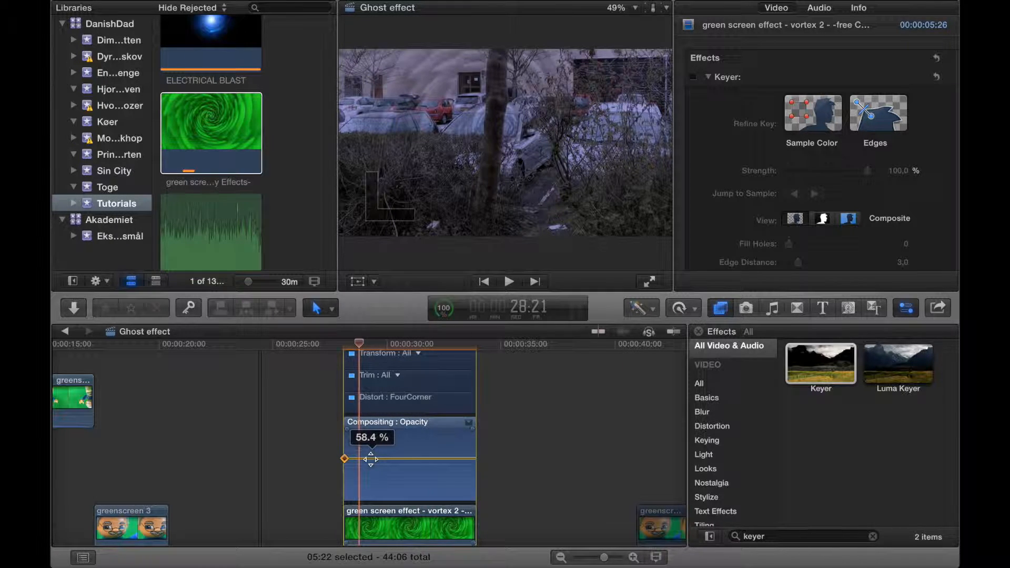
{"action": "left_click_drag", "start_coordinate": [371, 460], "coordinate": [374, 462]}
Add three opacity keyframes along the vortex clip, one near its start and two in its second half
{"action": "left_click", "coordinate": [371, 459], "text": "alt"}
{"action": "left_click", "coordinate": [422, 458], "text": "alt"}
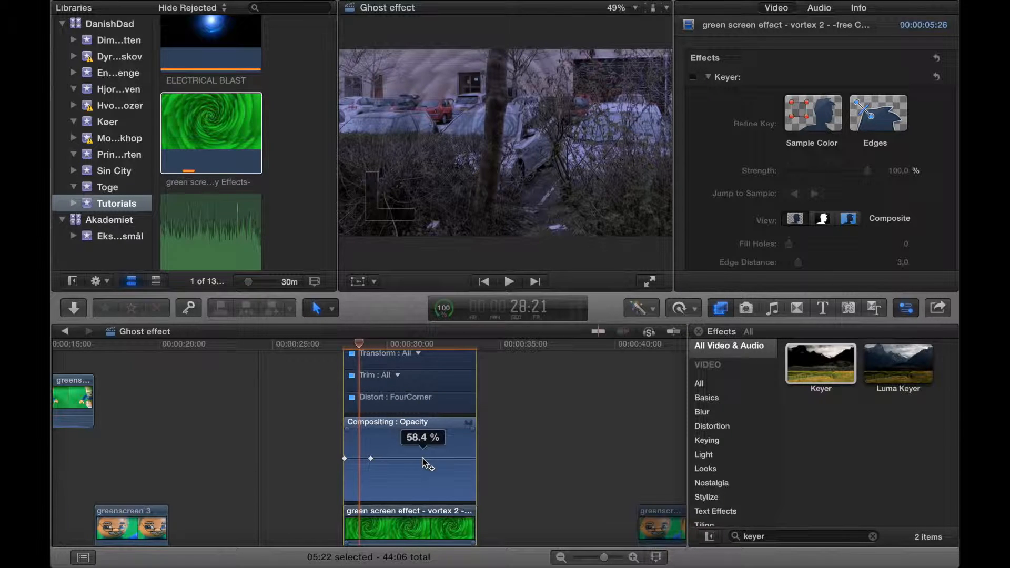
{"action": "left_click", "coordinate": [451, 458], "text": "alt"}
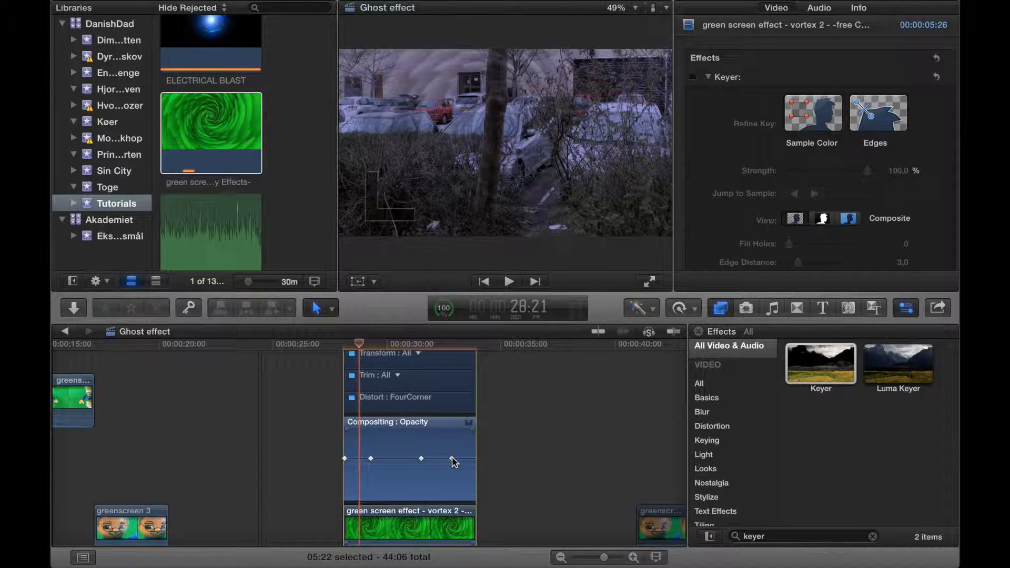
Shift the right-hand opacity keyframes toward the clip's end and lower the first and last ones fully to fade the vortex in and out
{"action": "left_click", "coordinate": [452, 458]}
{"action": "left_click_drag", "start_coordinate": [479, 458], "coordinate": [476, 499]}
{"action": "mouse_move", "coordinate": [423, 462]}
{"action": "left_click_drag", "start_coordinate": [422, 461], "coordinate": [451, 459]}
{"action": "mouse_move", "coordinate": [345, 460]}
{"action": "left_click_drag", "start_coordinate": [345, 461], "coordinate": [345, 499]}
Play the sequence from 26:07 to preview the vortex fading in over the background
{"action": "left_click", "coordinate": [301, 497]}
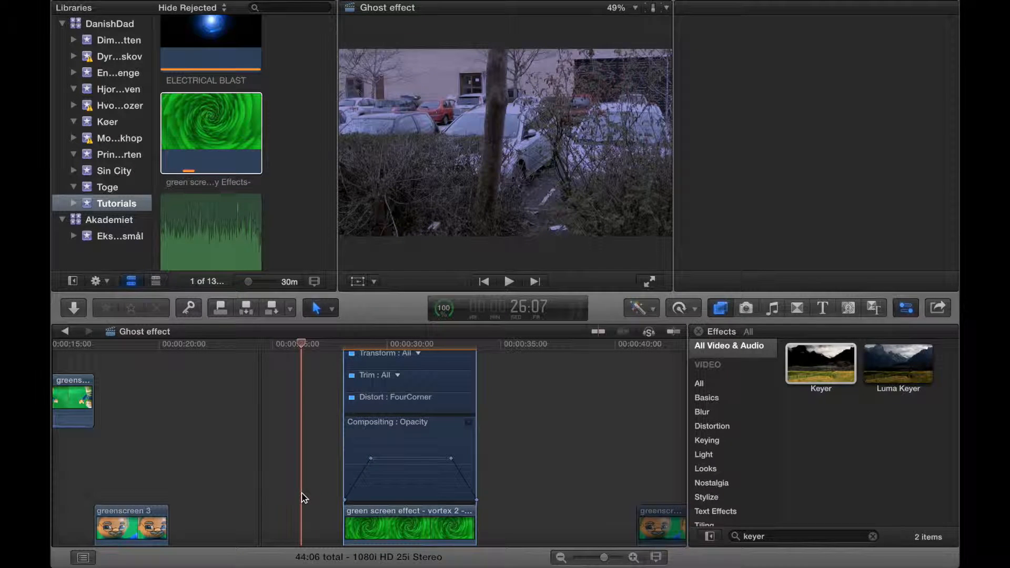
{"action": "key", "text": "space"}
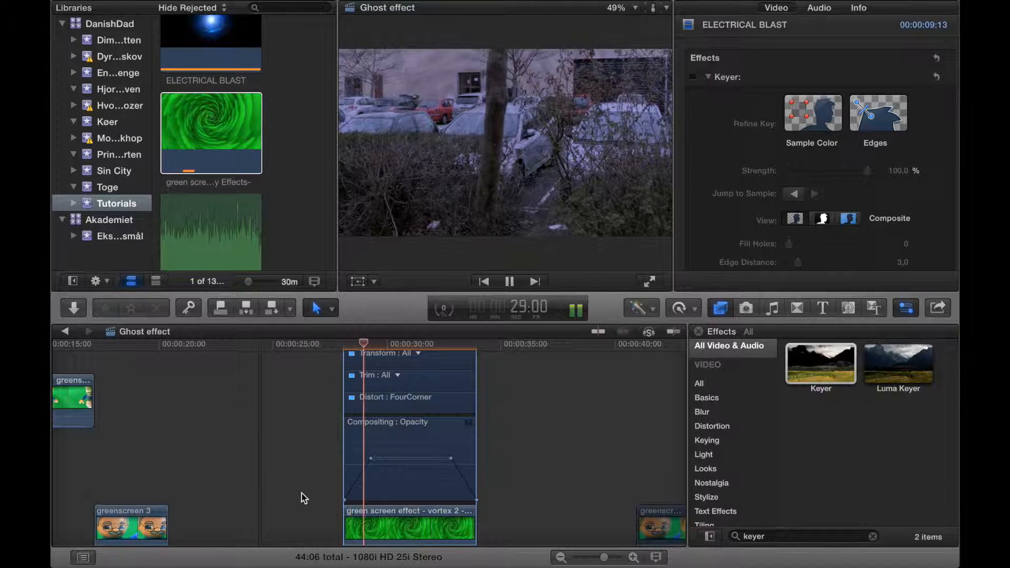
{"action": "key", "text": "space"}
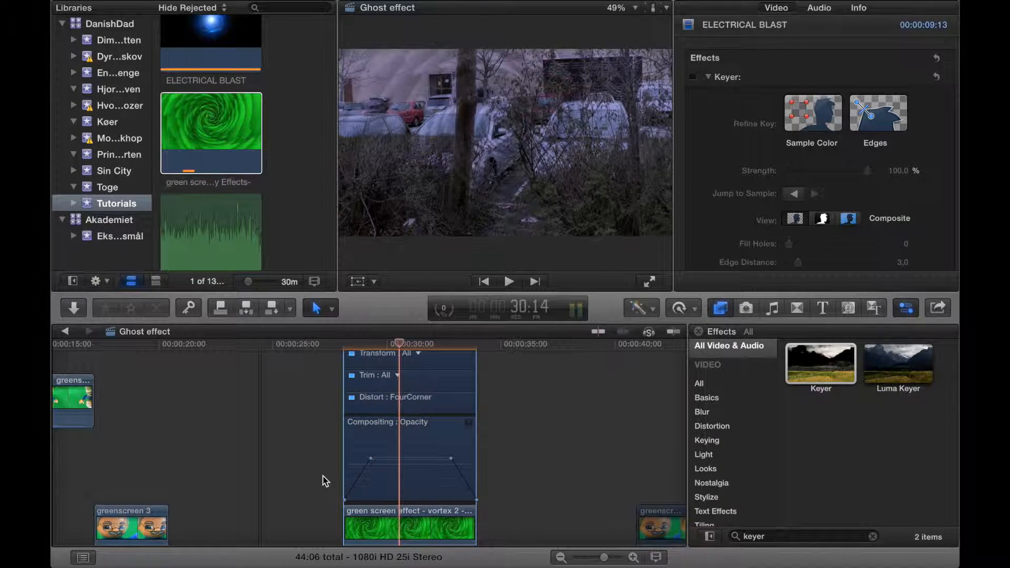
Close the vortex clip's video animation, place the playhead at 26:20 and enable the ELECTRICAL BLAST clip
{"action": "scroll", "coordinate": [324, 478], "scroll_direction": "up", "scroll_amount": 5}
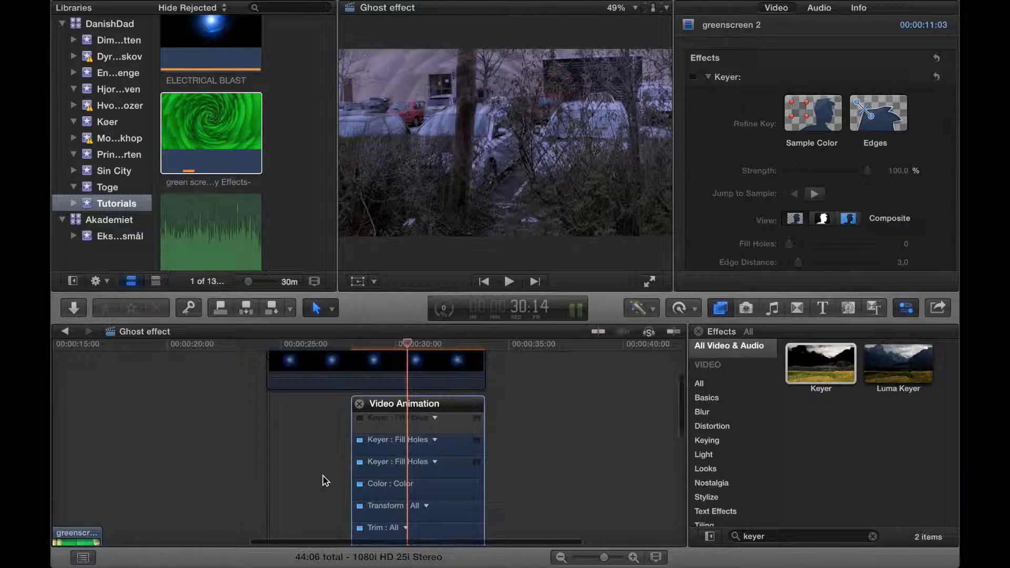
{"action": "left_click", "coordinate": [360, 413]}
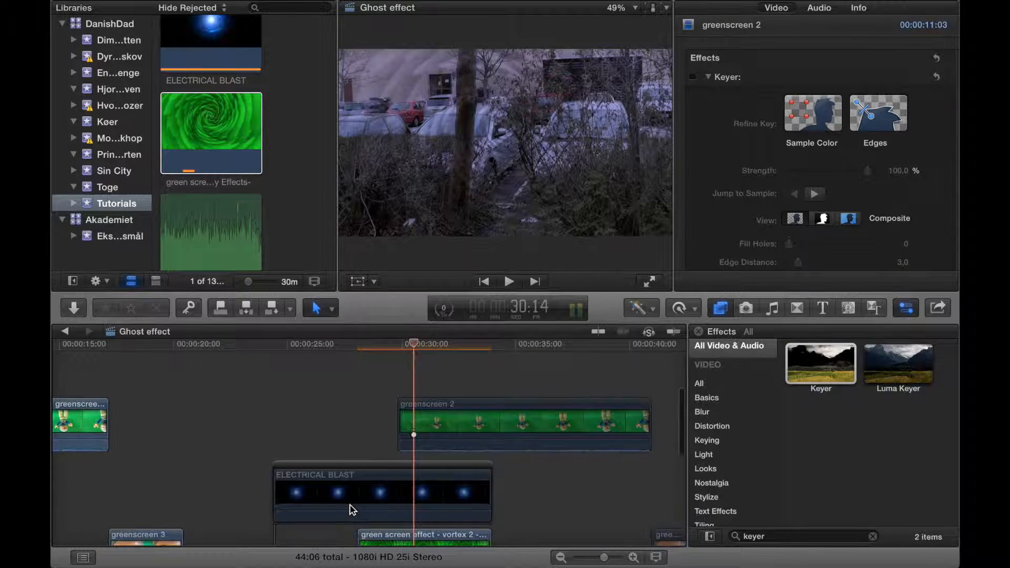
{"action": "scroll", "coordinate": [350, 510], "scroll_direction": "down", "scroll_amount": 3}
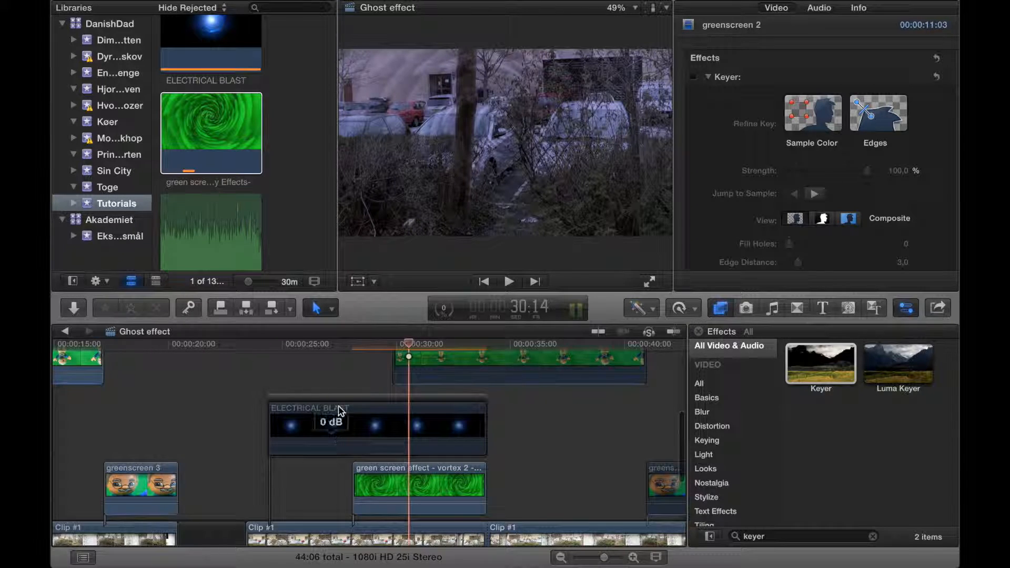
{"action": "left_click", "coordinate": [324, 389]}
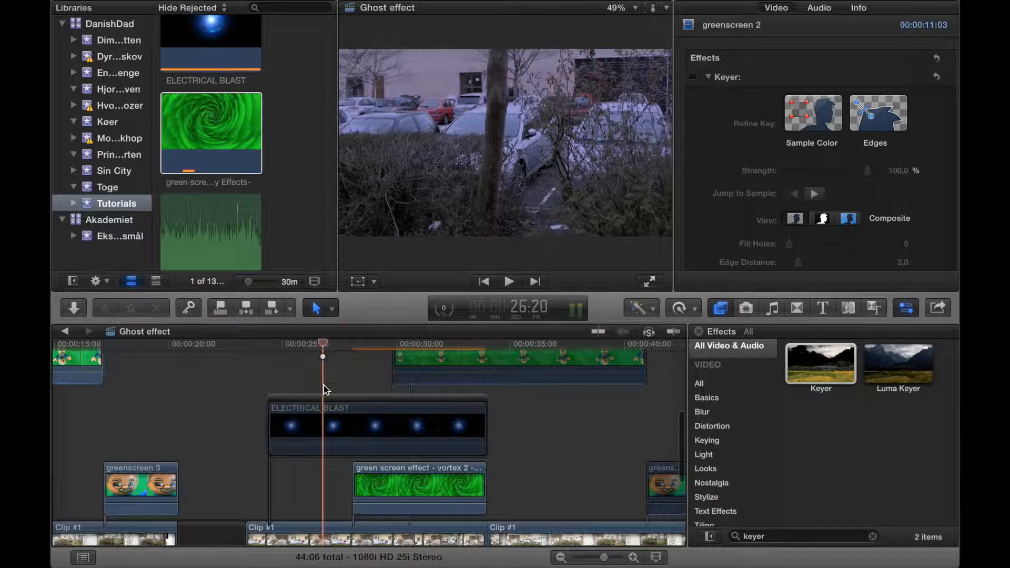
{"action": "left_click", "coordinate": [351, 434]}
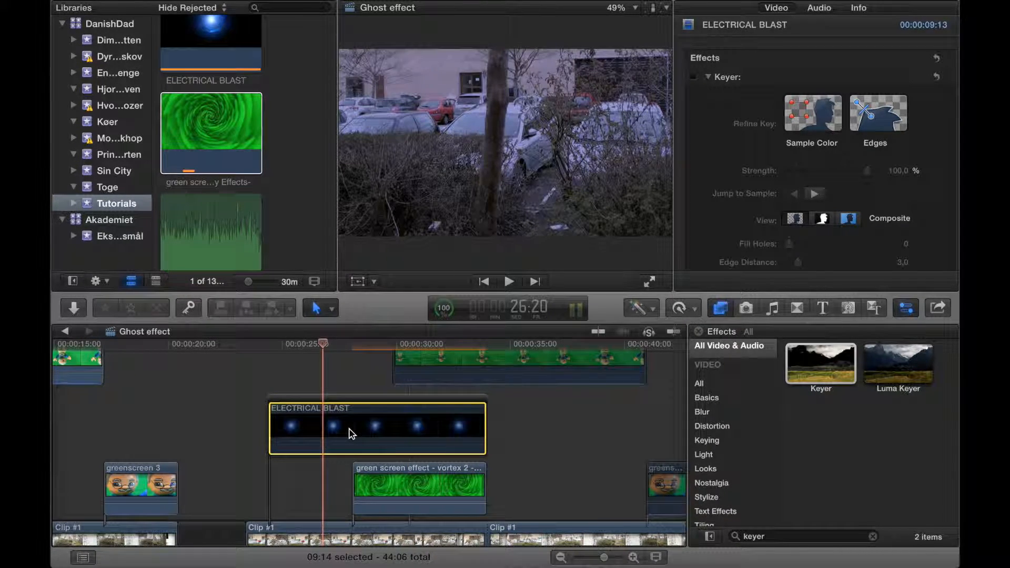
{"action": "right_click", "coordinate": [362, 431]}
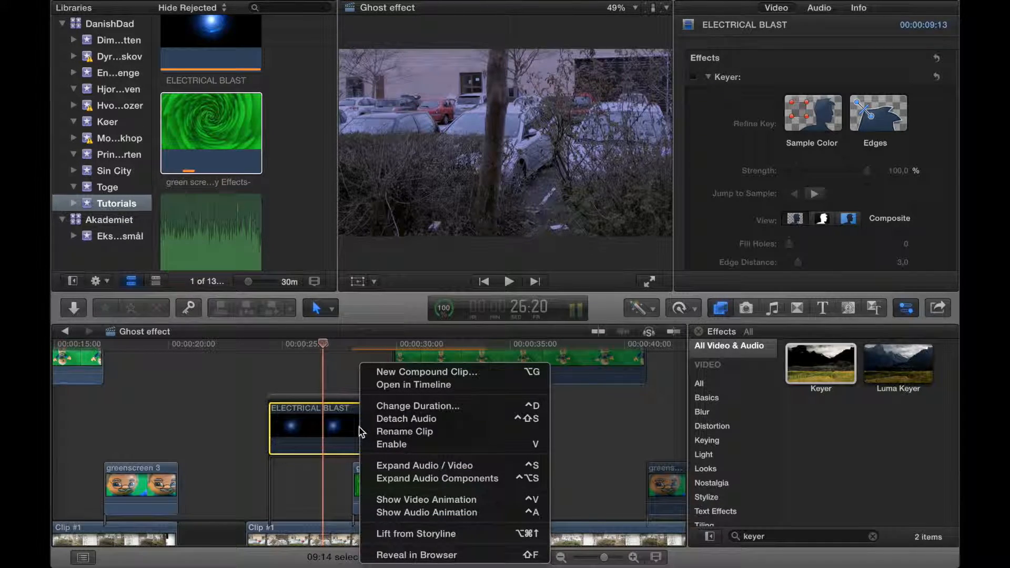
{"action": "left_click", "coordinate": [391, 446]}
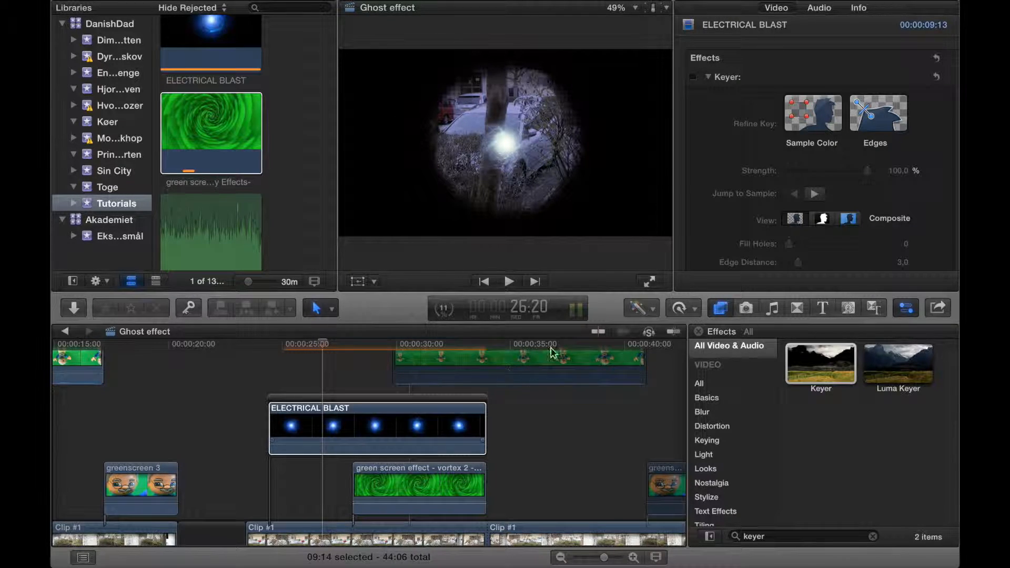
Key out the black background of the ELECTRICAL BLAST clip by sampling a rectangle of it with the active Keyer's Sample Color tool
{"action": "left_click", "coordinate": [309, 435]}
{"action": "scroll", "coordinate": [753, 218], "scroll_direction": "down", "scroll_amount": 10}
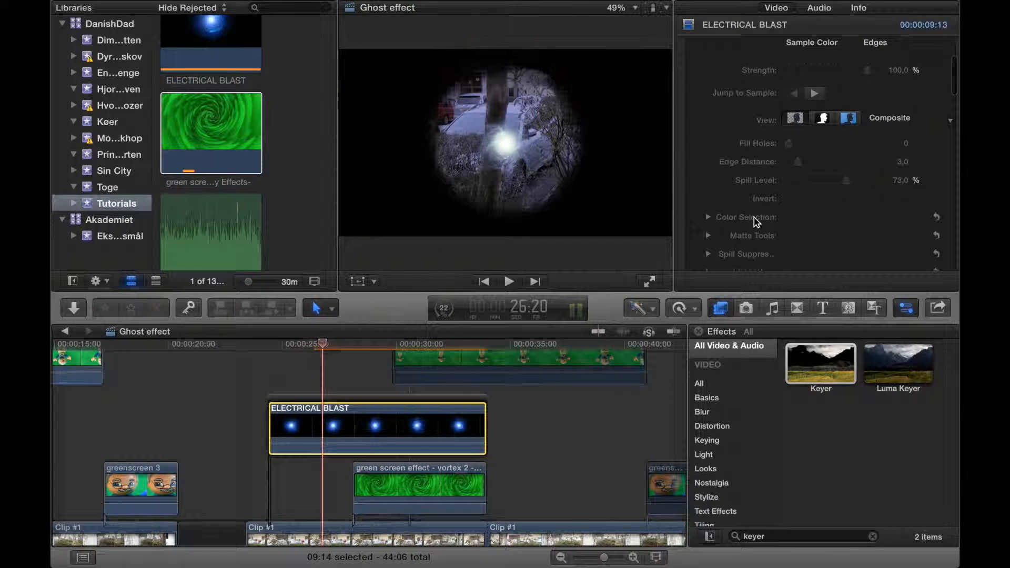
{"action": "scroll", "coordinate": [756, 221], "scroll_direction": "down", "scroll_amount": 2}
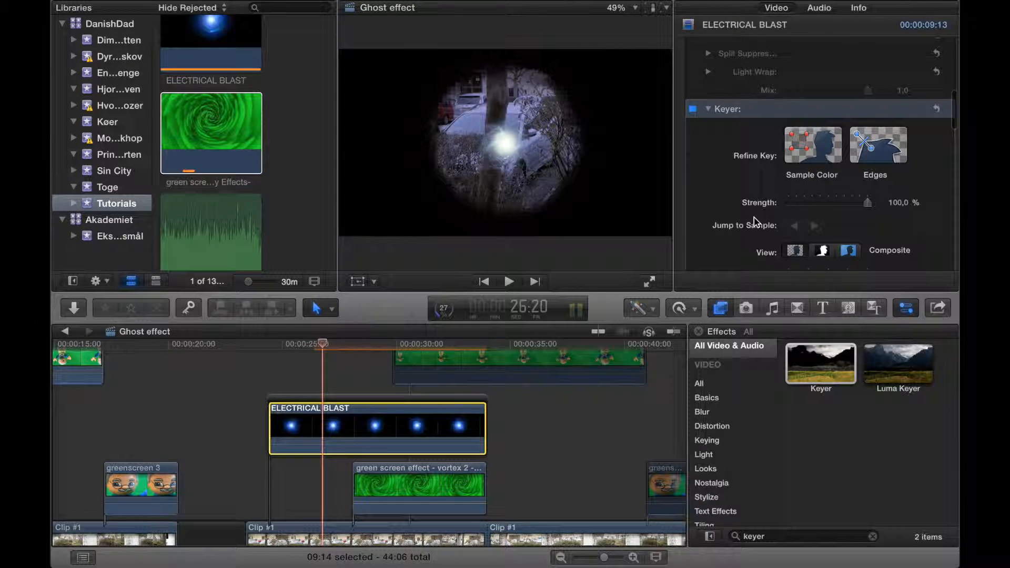
{"action": "left_click", "coordinate": [814, 131]}
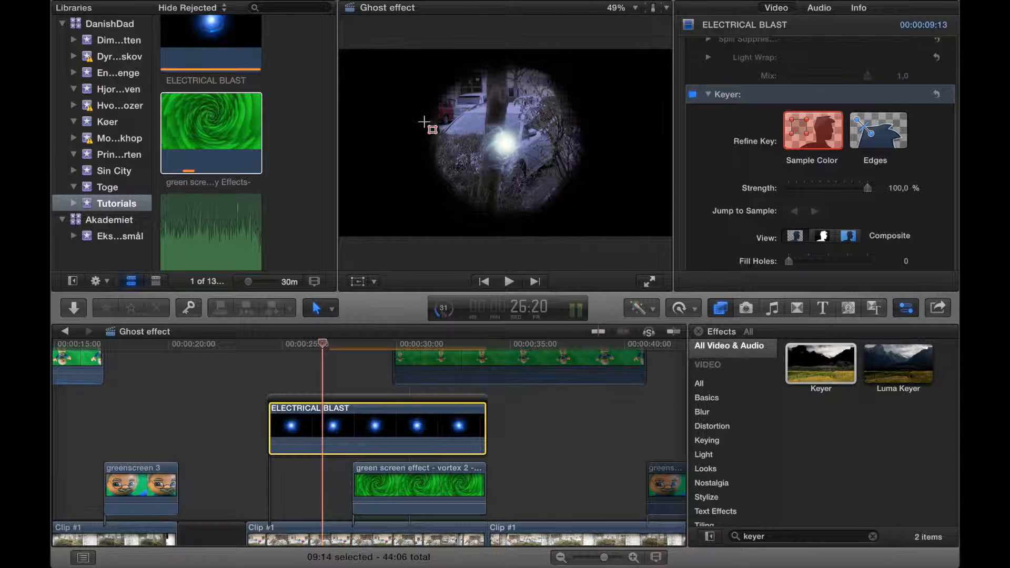
{"action": "left_click_drag", "start_coordinate": [347, 59], "coordinate": [402, 145]}
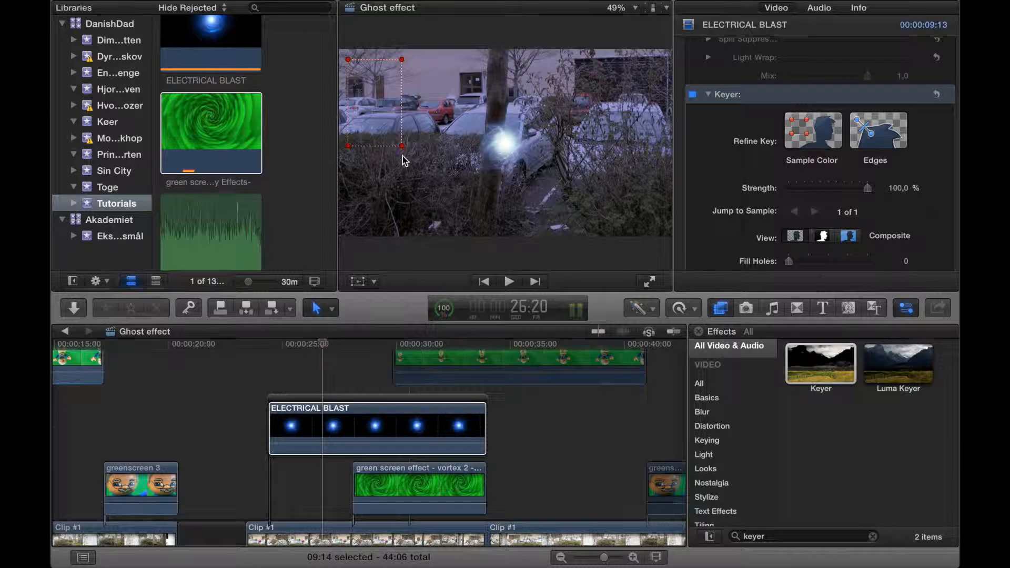
Enlarge the Keyer's sample rectangle on the ELECTRICAL BLAST clip and place the playhead at 26:00
{"action": "left_click_drag", "start_coordinate": [407, 166], "coordinate": [409, 169]}
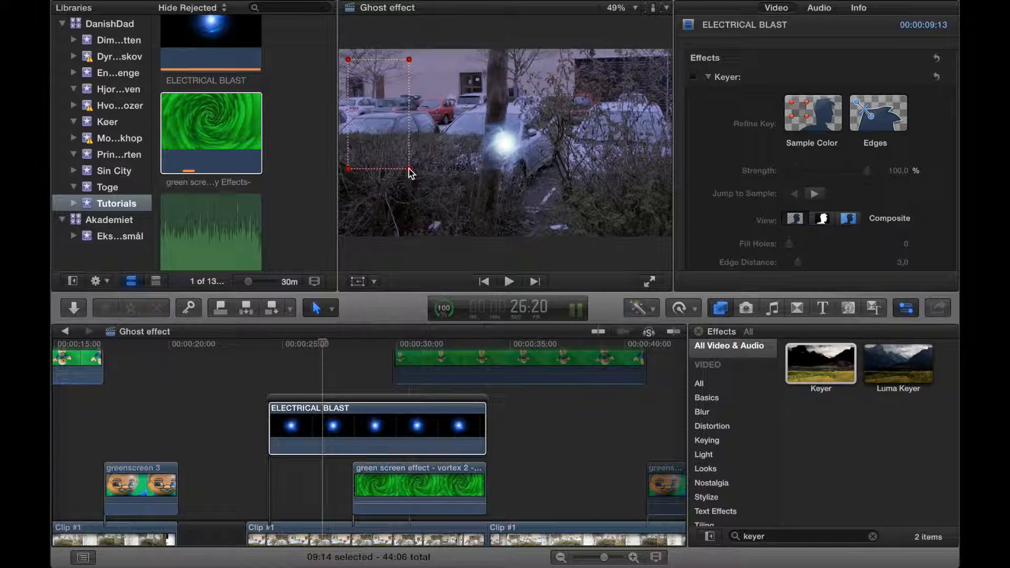
{"action": "left_click", "coordinate": [305, 377]}
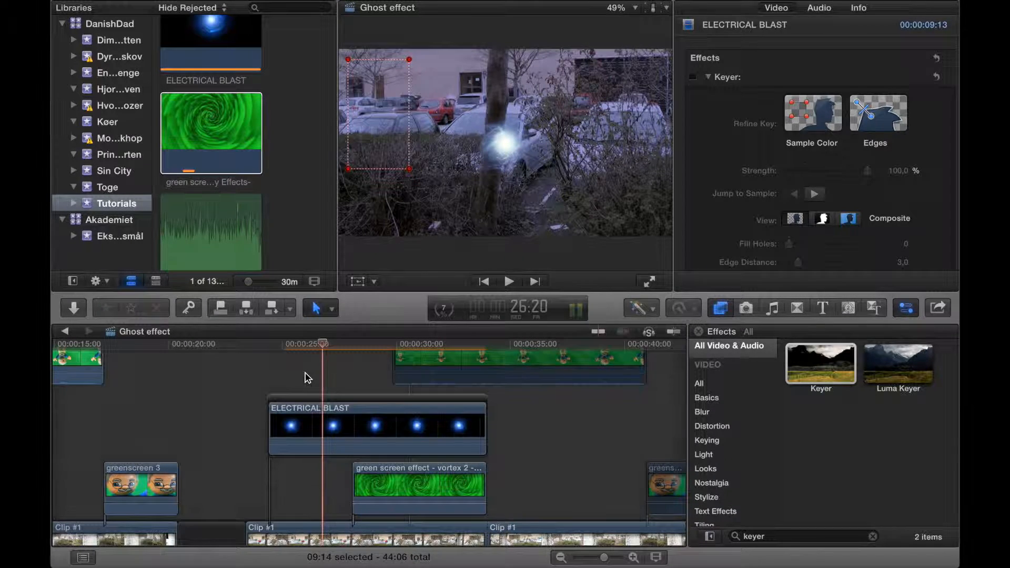
Show the video animation of the ELECTRICAL BLAST clip and expand its Compositing: Opacity curve
{"action": "left_click", "coordinate": [344, 426]}
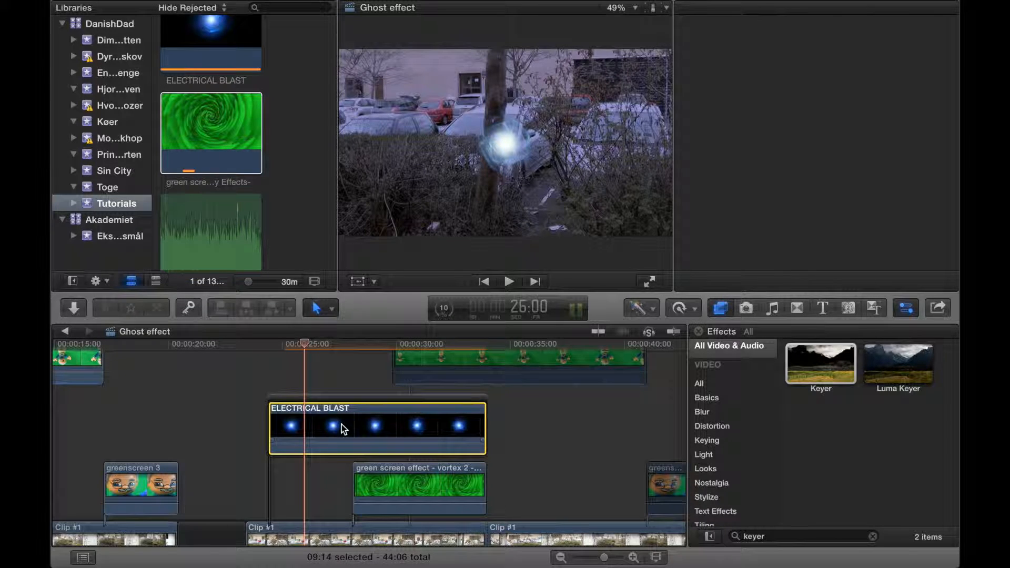
{"action": "right_click", "coordinate": [344, 428]}
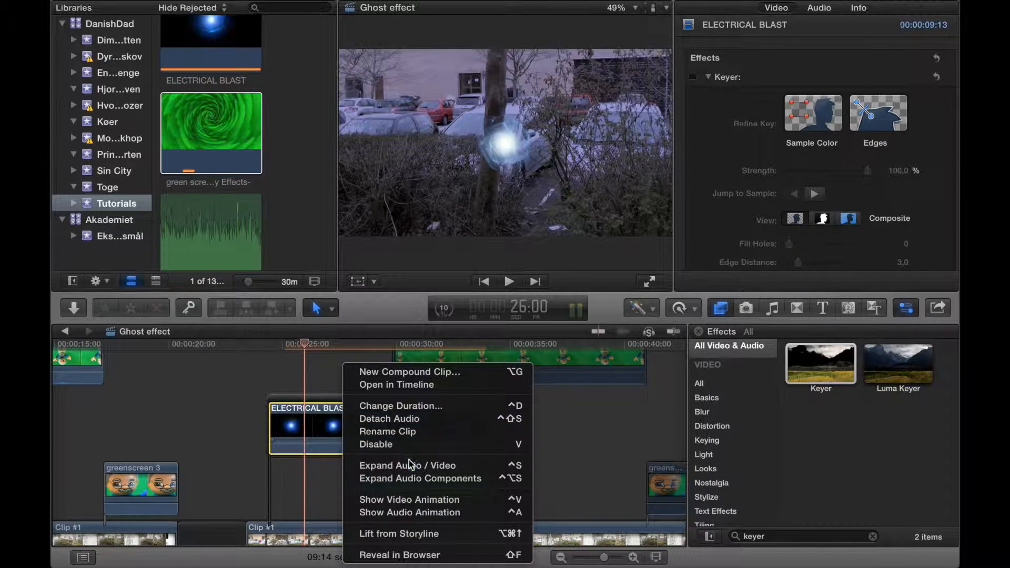
{"action": "left_click", "coordinate": [416, 499]}
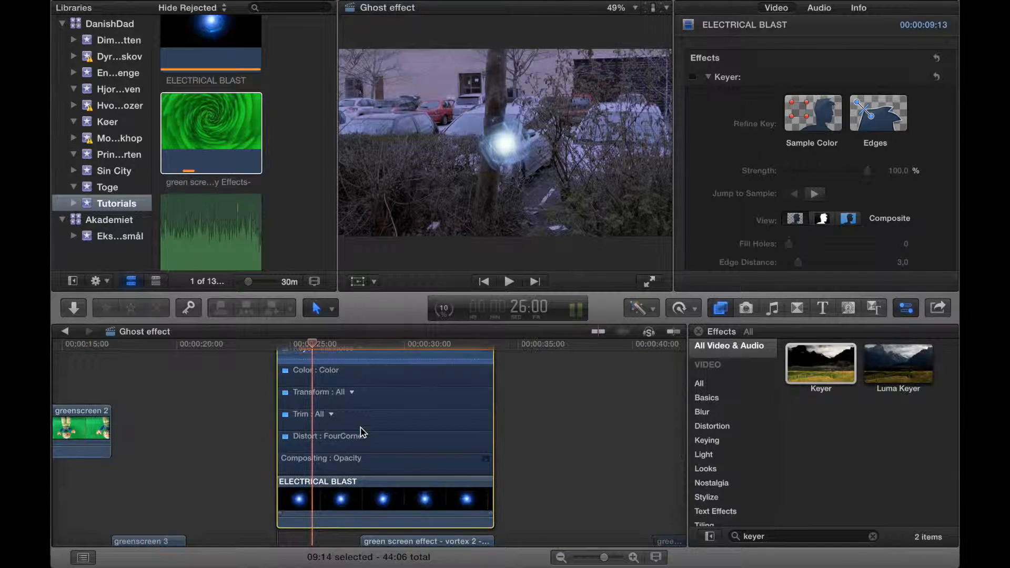
{"action": "left_click", "coordinate": [487, 460]}
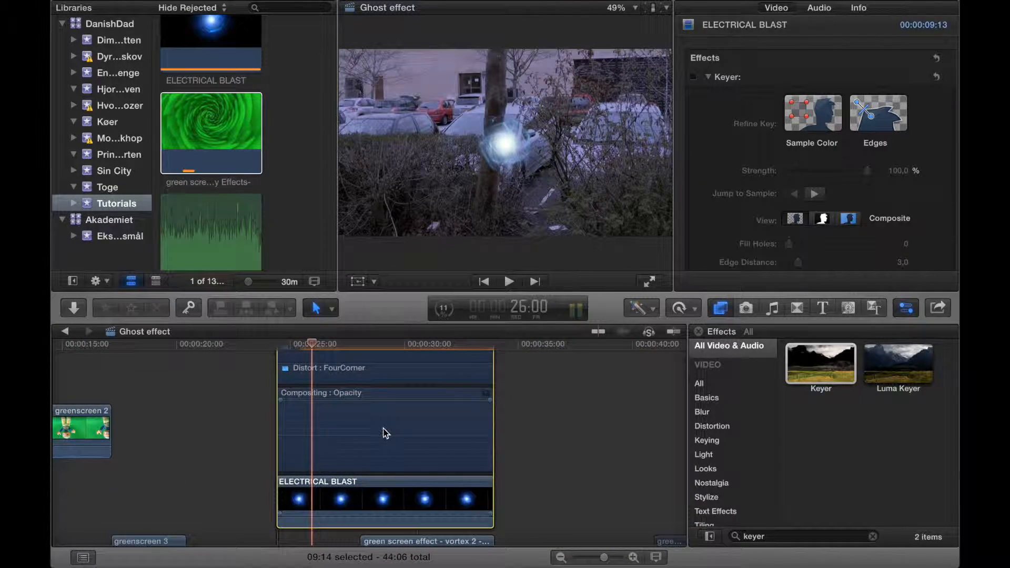
Add four opacity keyframes to the ELECTRICAL BLAST clip and lower the outer two fully at the clip's ends to fade it in and out
{"action": "scroll", "coordinate": [376, 432], "scroll_direction": "up", "scroll_amount": 1}
{"action": "left_click_drag", "start_coordinate": [336, 419], "coordinate": [347, 454]}
{"action": "left_click", "coordinate": [372, 454], "text": "alt"}
{"action": "left_click", "coordinate": [439, 455], "text": "alt"}
{"action": "left_click", "coordinate": [460, 453], "text": "alt"}
{"action": "left_click_drag", "start_coordinate": [459, 454], "coordinate": [498, 496]}
{"action": "left_click_drag", "start_coordinate": [440, 454], "coordinate": [462, 455]}
{"action": "left_click_drag", "start_coordinate": [320, 455], "coordinate": [282, 454]}
{"action": "left_click_drag", "start_coordinate": [372, 455], "coordinate": [286, 530]}
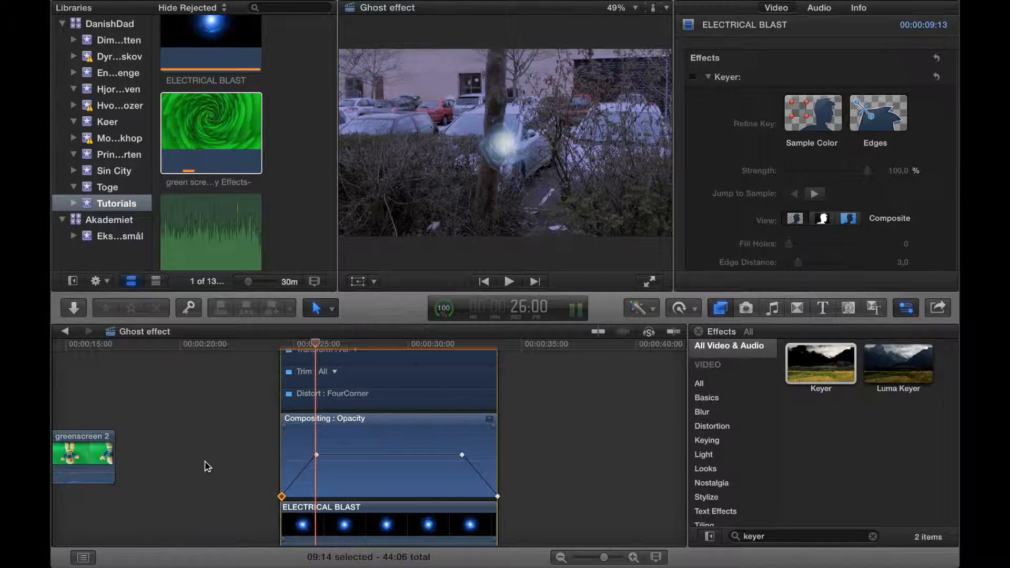
Play the sequence from 23:14 to preview the ELECTRICAL BLAST clip's fade-in over the background
{"action": "left_click", "coordinate": [262, 501]}
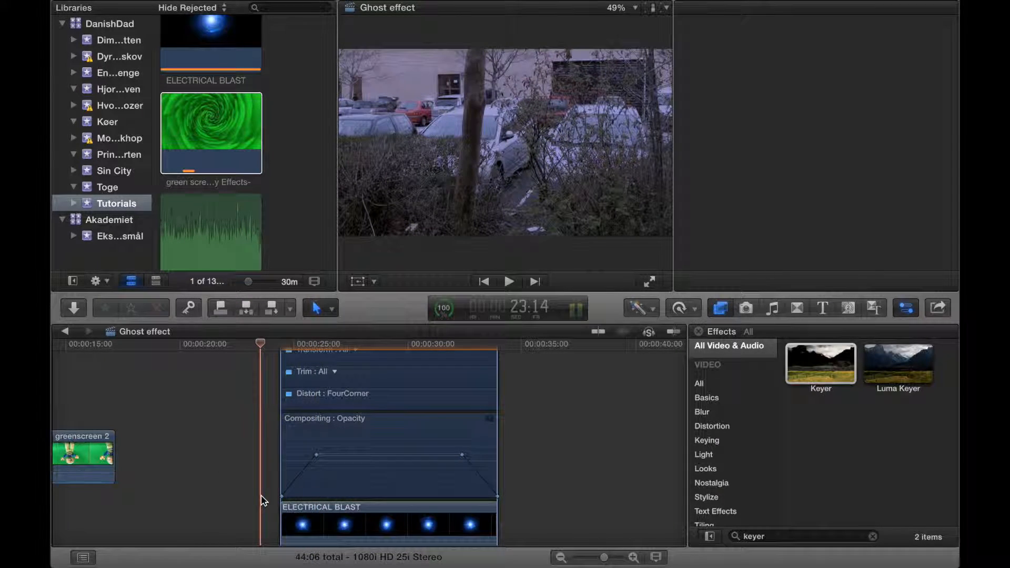
{"action": "key", "text": "space"}
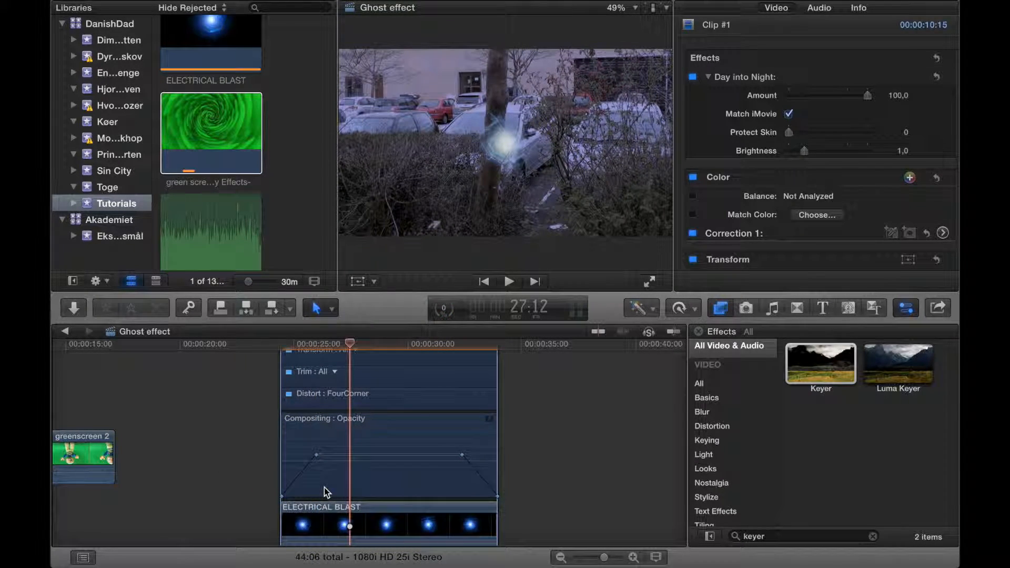
{"action": "left_click", "coordinate": [326, 492]}
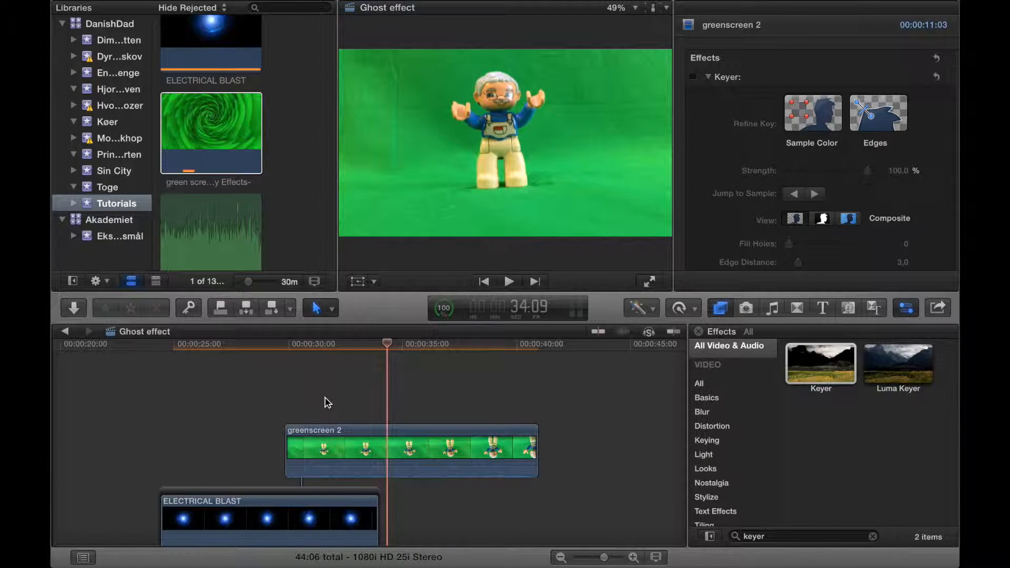
Apply the Keyer effect to the greenscreen 2 clip, place the playhead at 34:11 and show the active Keyer's settings
{"action": "left_click", "coordinate": [325, 398]}
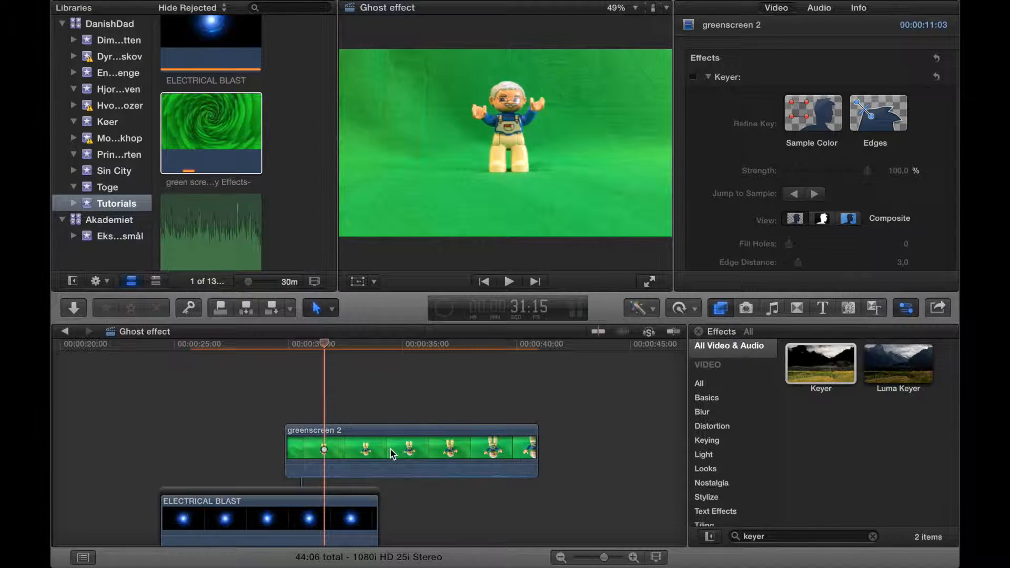
{"action": "left_click", "coordinate": [390, 402]}
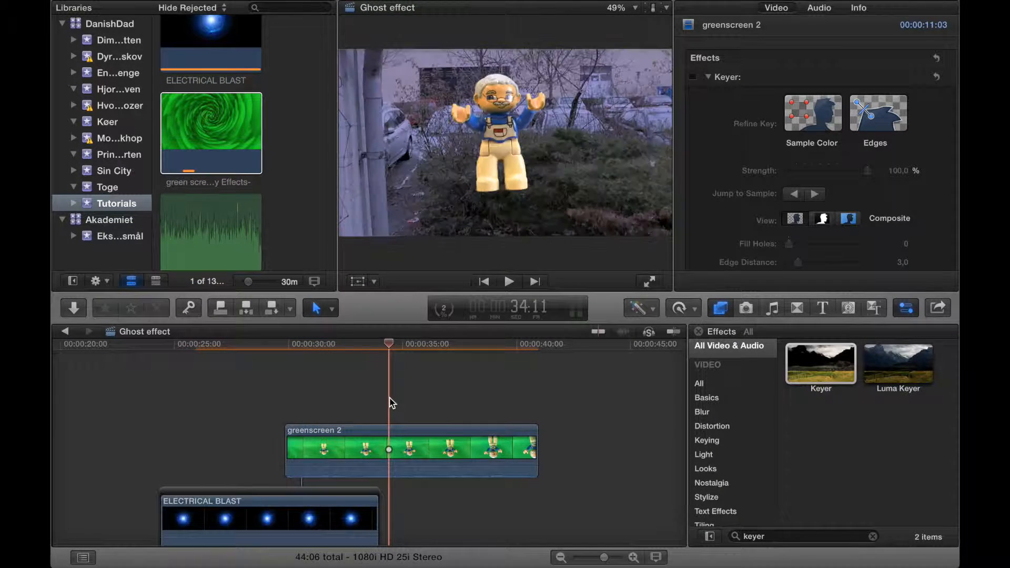
{"action": "scroll", "coordinate": [726, 229], "scroll_direction": "down", "scroll_amount": 5}
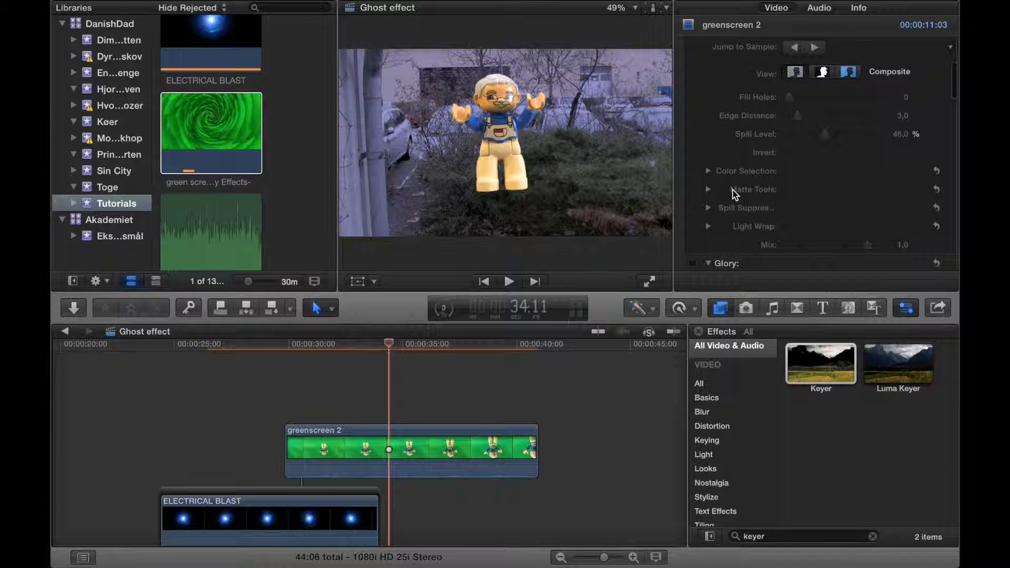
{"action": "scroll", "coordinate": [735, 194], "scroll_direction": "down", "scroll_amount": 5}
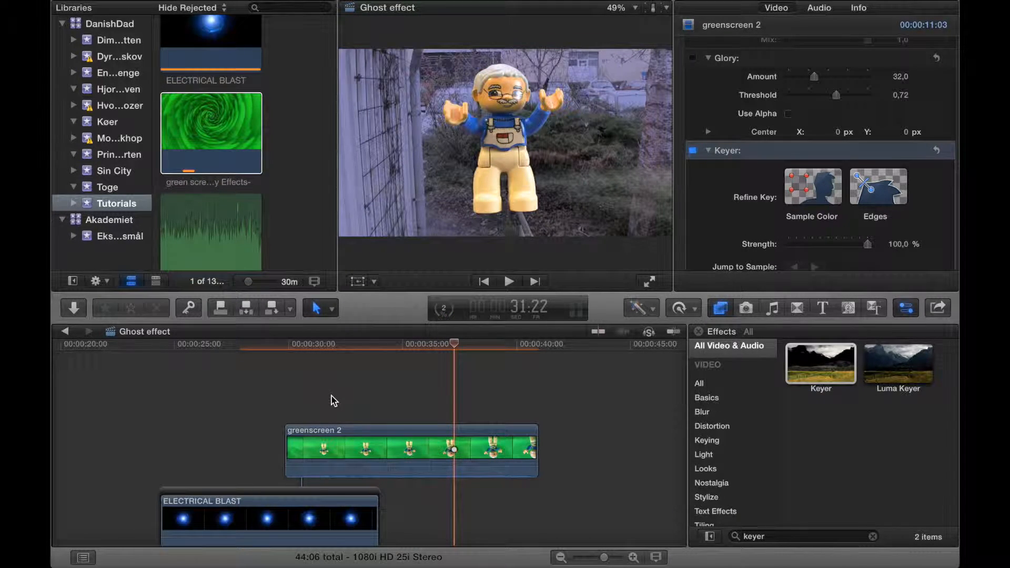
At 31:22, sample a rectangle of the green background beside the toy figure with the active Keyer's Sample Color tool
{"action": "left_click", "coordinate": [331, 401]}
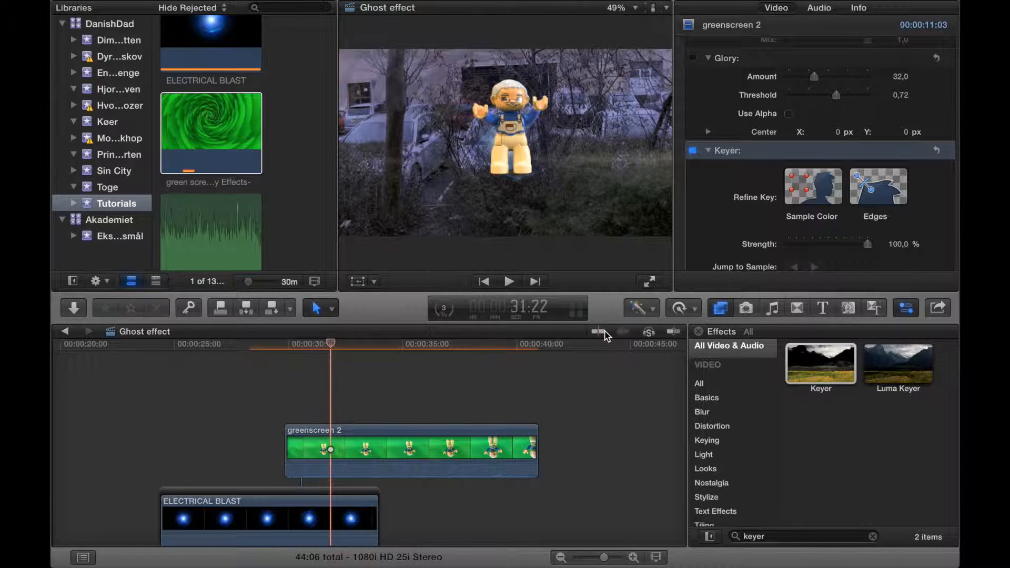
{"action": "left_click", "coordinate": [807, 186]}
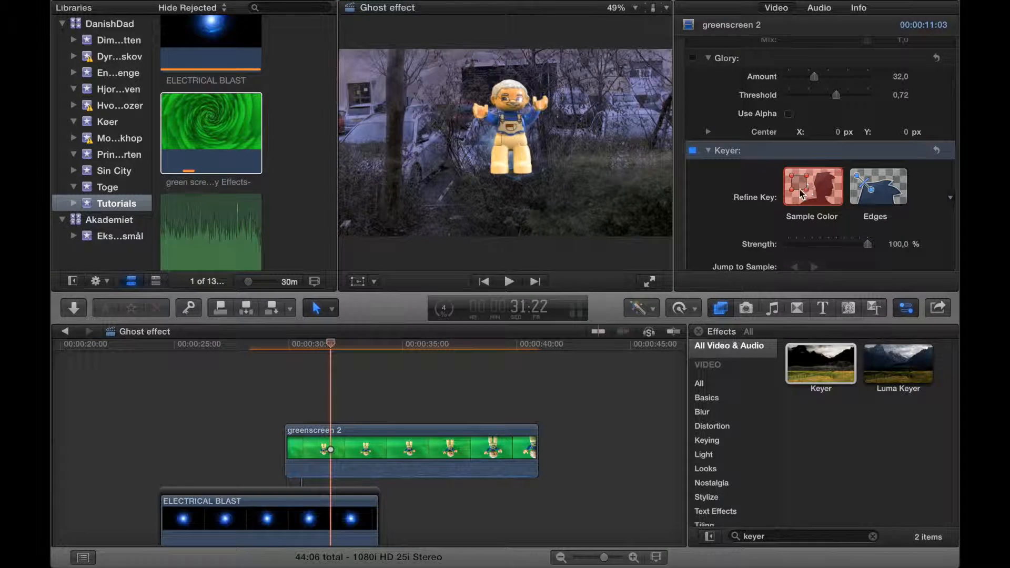
{"action": "left_click", "coordinate": [431, 205]}
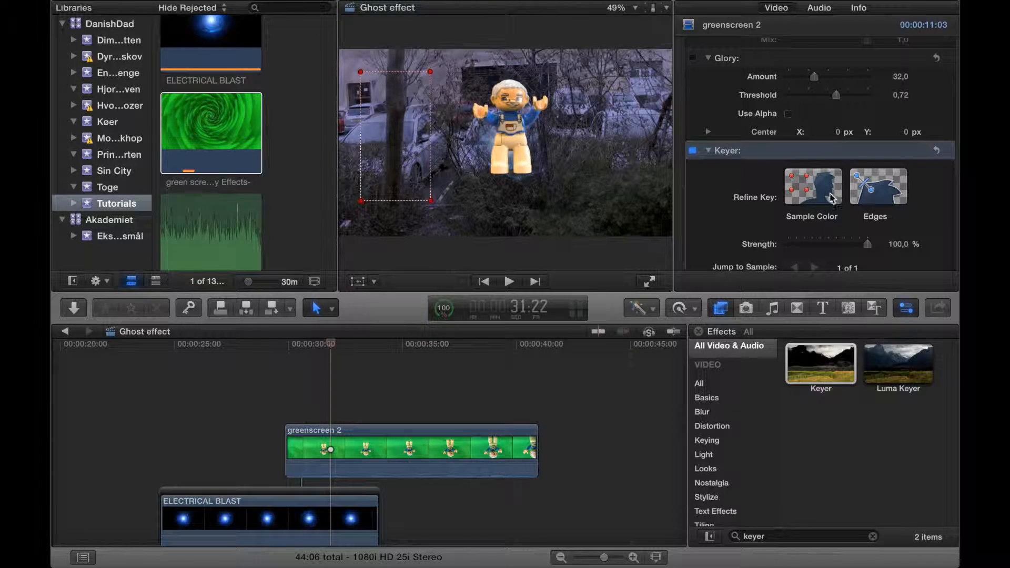
{"action": "scroll", "coordinate": [750, 184], "scroll_direction": "down", "scroll_amount": 3}
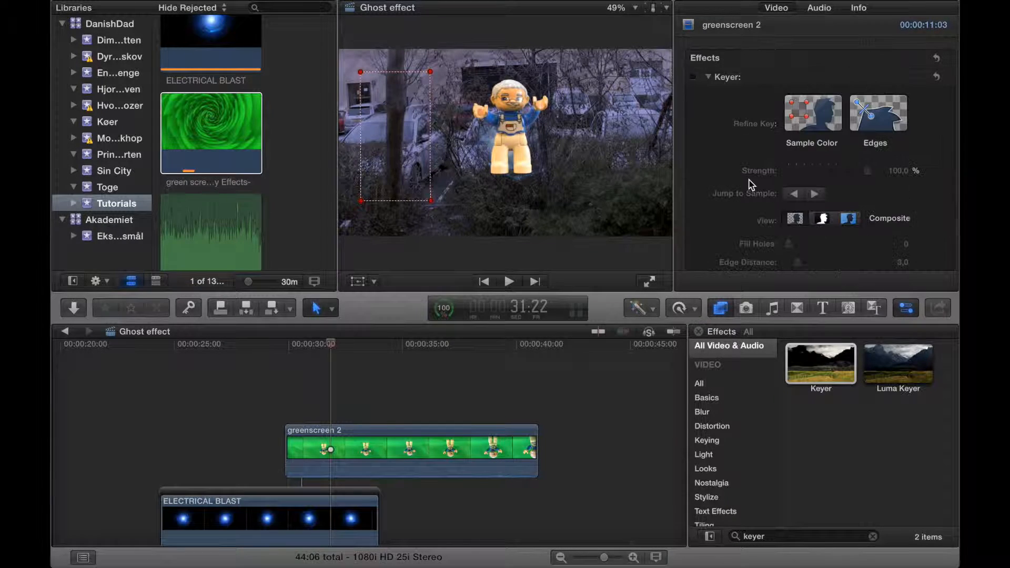
{"action": "scroll", "coordinate": [752, 182], "scroll_direction": "down", "scroll_amount": 3}
{"action": "scroll", "coordinate": [752, 189], "scroll_direction": "up", "scroll_amount": 5}
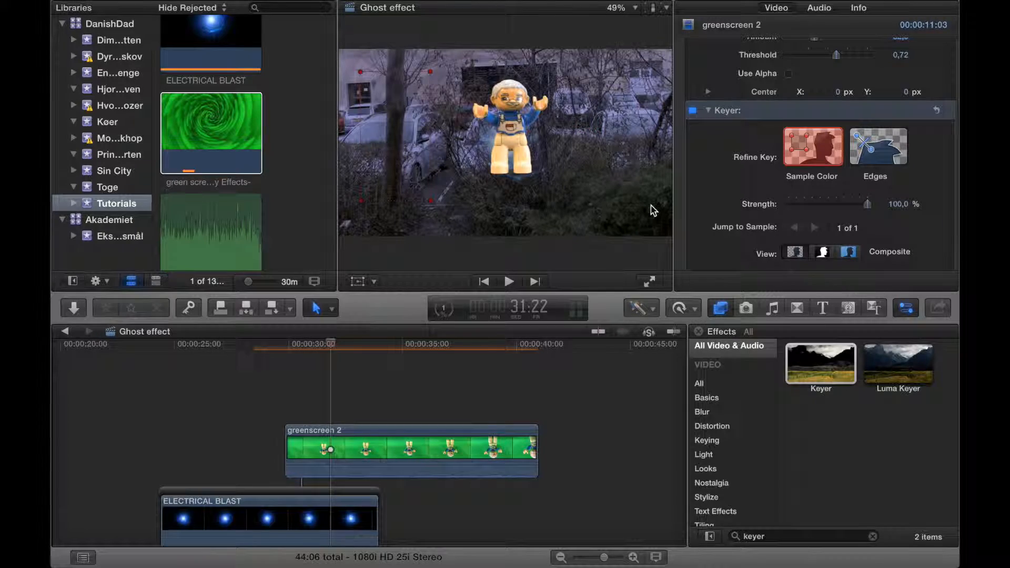
At 35:19, add Keyer color samples of the green background on both sides of the toy figure
{"action": "left_click", "coordinate": [419, 408]}
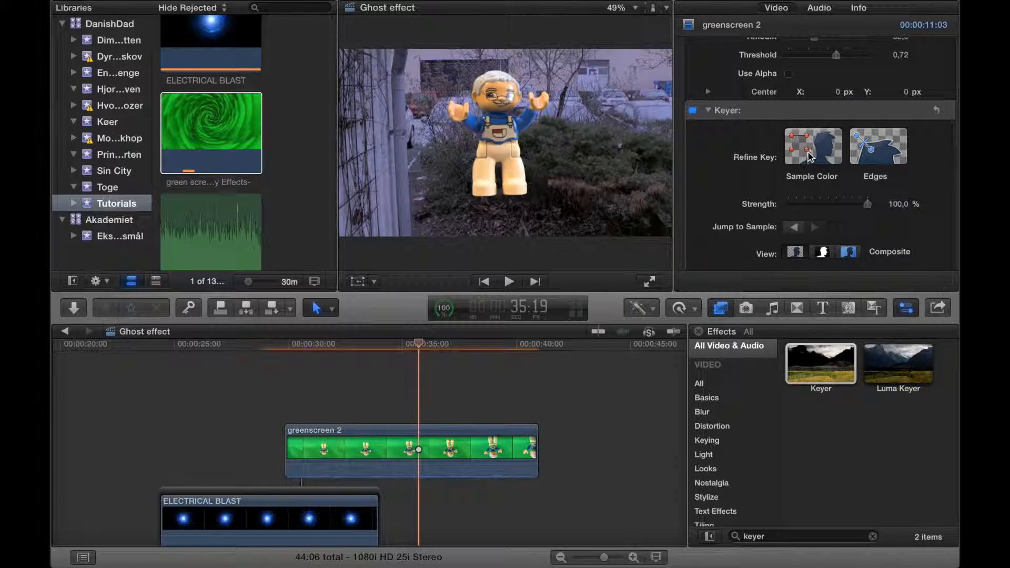
{"action": "scroll", "coordinate": [794, 240], "scroll_direction": "up", "scroll_amount": 3}
{"action": "left_click_drag", "start_coordinate": [576, 109], "coordinate": [646, 212]}
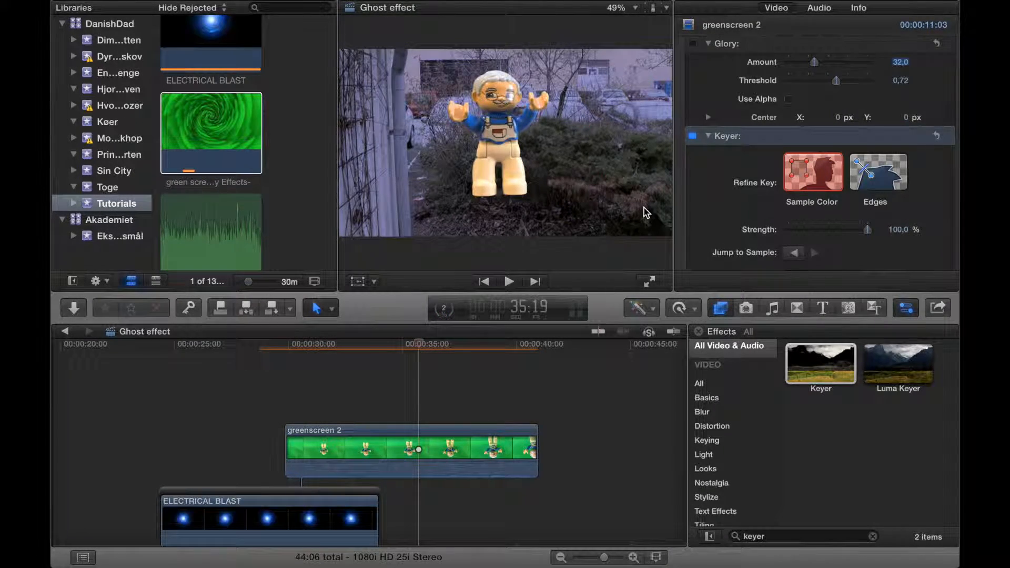
{"action": "left_click", "coordinate": [796, 182]}
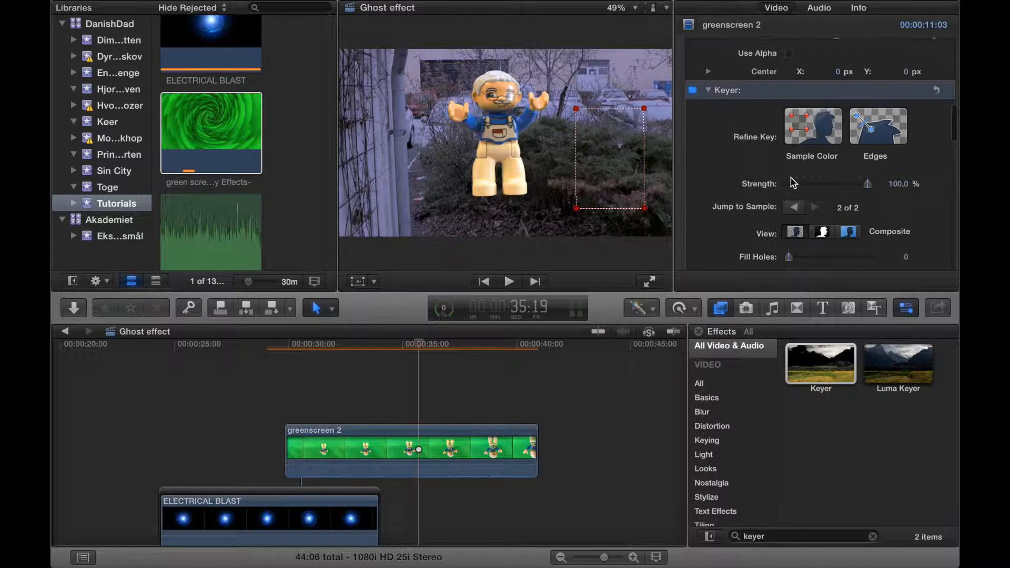
{"action": "left_click_drag", "start_coordinate": [363, 101], "coordinate": [441, 222]}
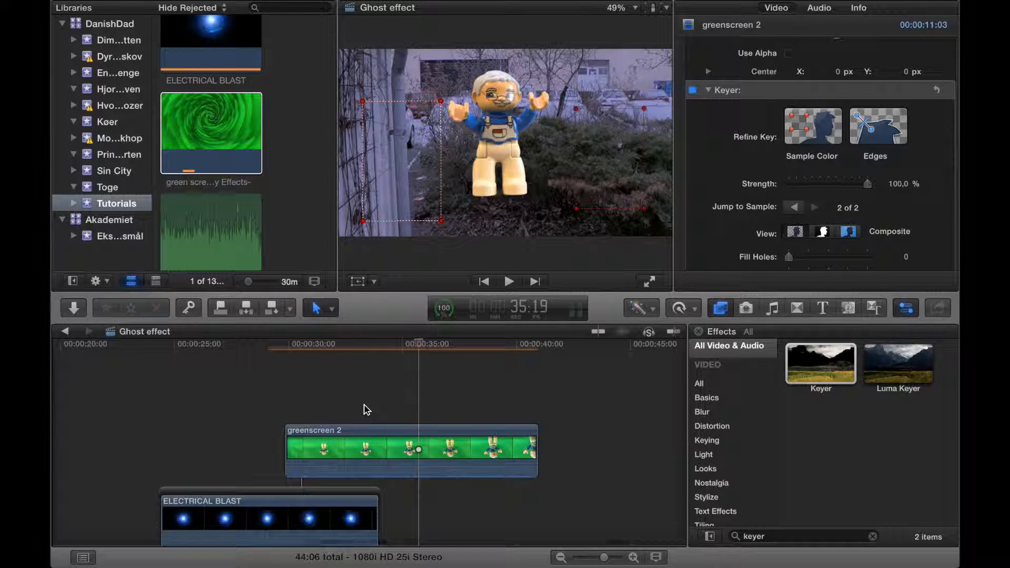
Place the playhead at 29:22, the start of the greenscreen 2 clip, and activate Transform for that clip
{"action": "scroll", "coordinate": [363, 407], "scroll_direction": "down", "scroll_amount": 3}
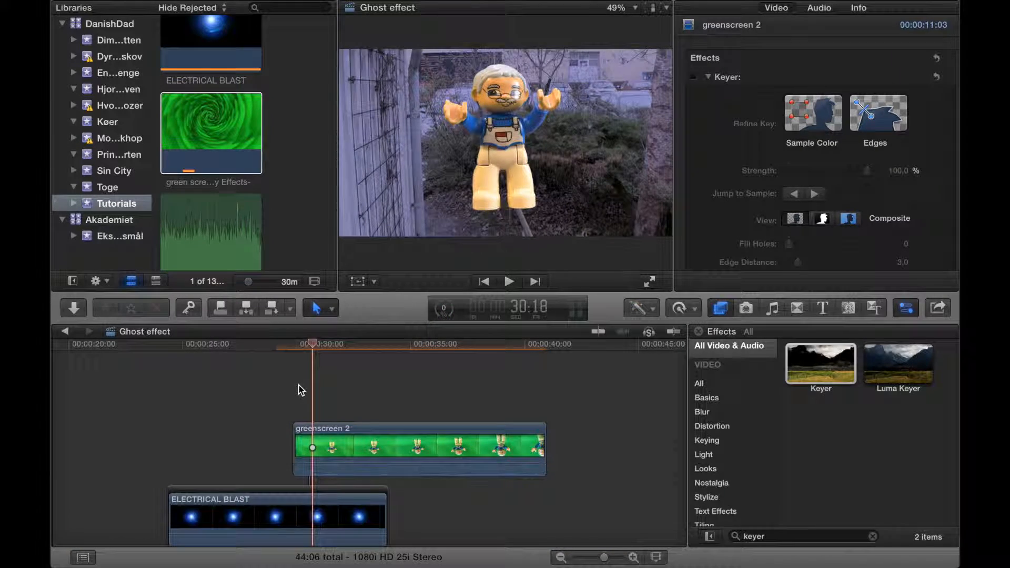
{"action": "left_click", "coordinate": [299, 386]}
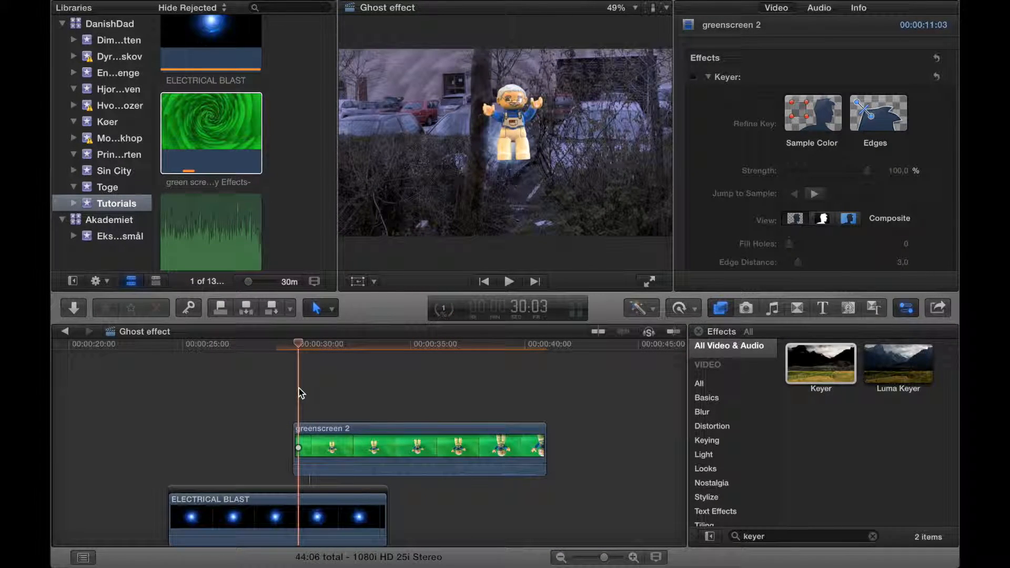
{"action": "left_click_drag", "start_coordinate": [299, 344], "coordinate": [272, 347]}
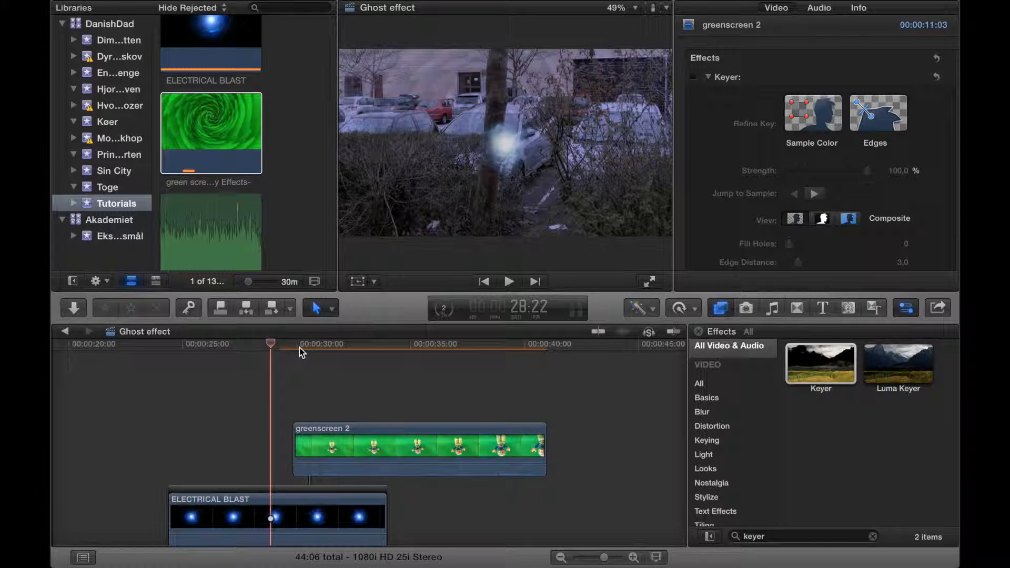
{"action": "left_click", "coordinate": [396, 361]}
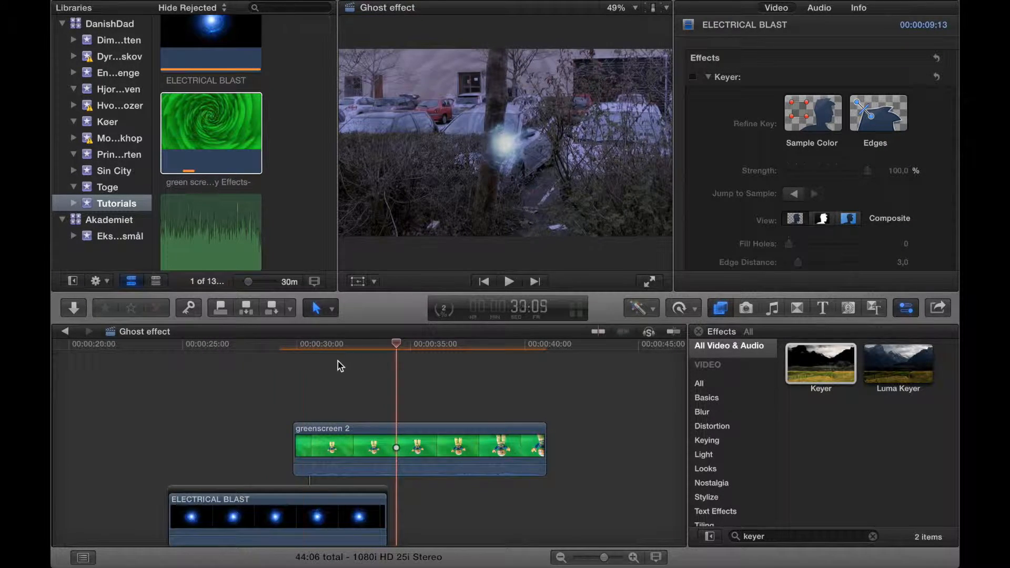
{"action": "left_click", "coordinate": [294, 378]}
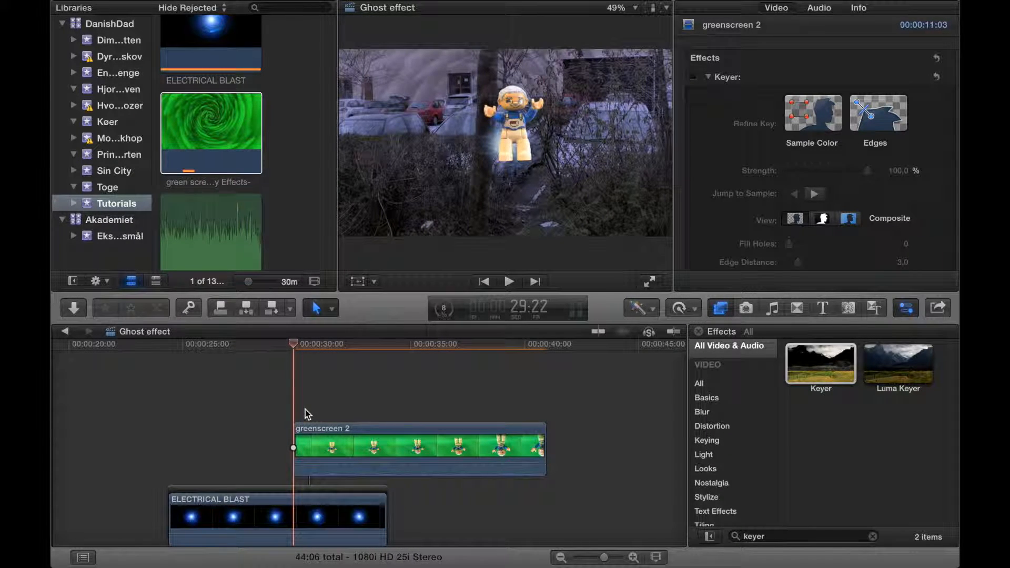
{"action": "left_click", "coordinate": [333, 443]}
{"action": "left_click", "coordinate": [375, 285]}
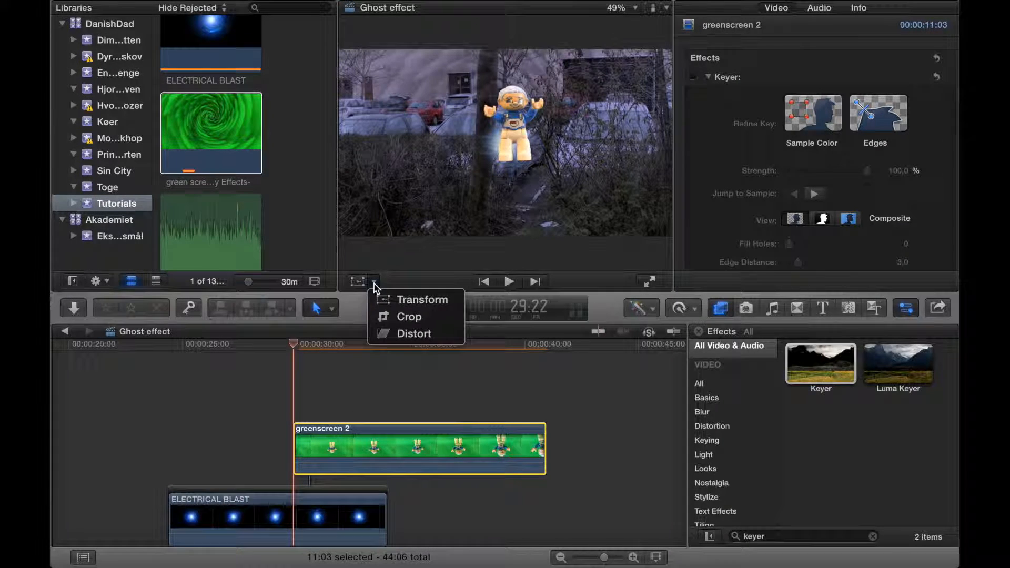
{"action": "left_click", "coordinate": [392, 298]}
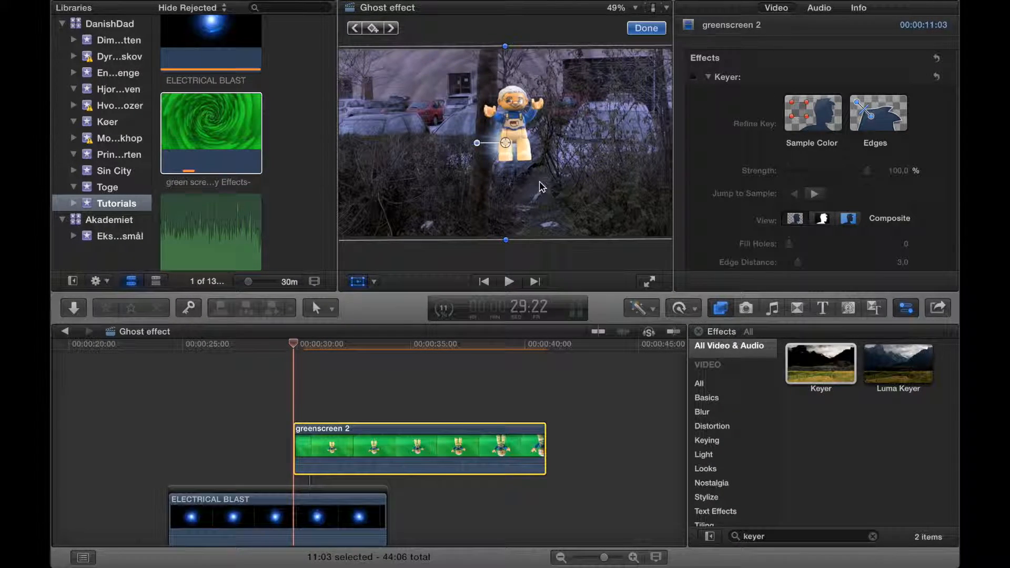
Scale the greenscreen 2 clip down to 46% and position the toy figure over the electrical blast
{"action": "left_click_drag", "start_coordinate": [503, 141], "coordinate": [478, 156]}
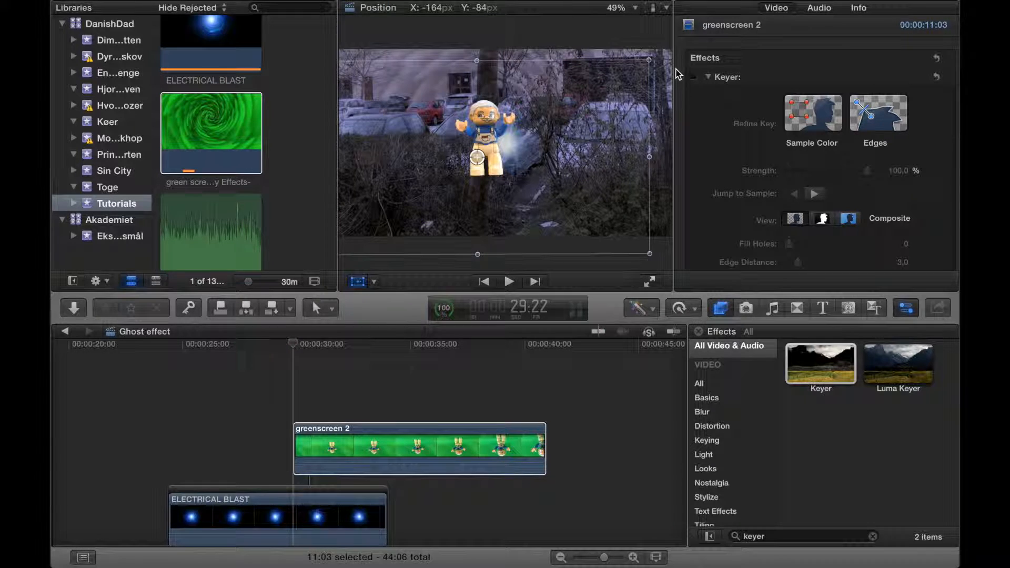
{"action": "left_click_drag", "start_coordinate": [651, 64], "coordinate": [550, 139]}
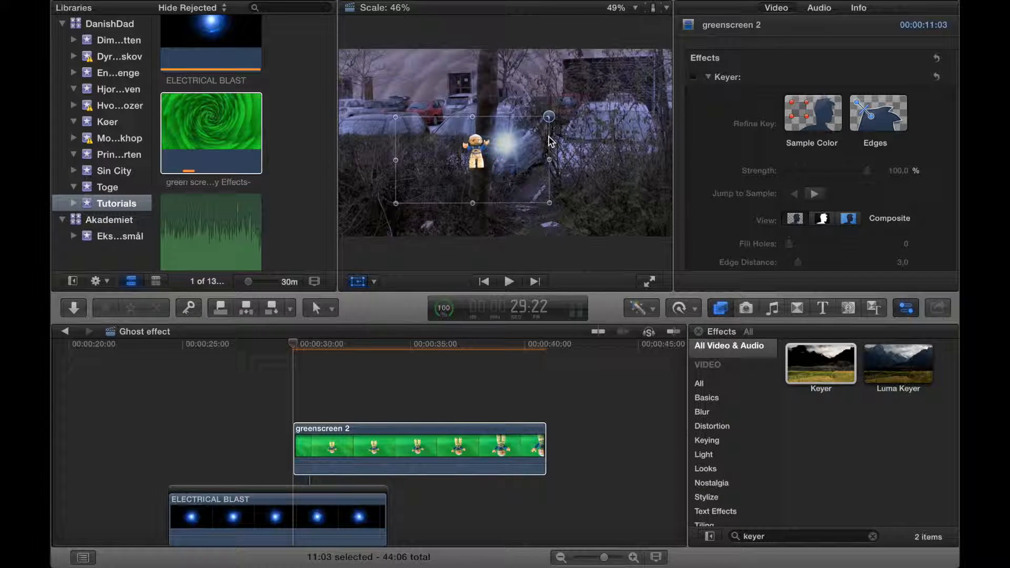
{"action": "left_click_drag", "start_coordinate": [474, 160], "coordinate": [503, 154]}
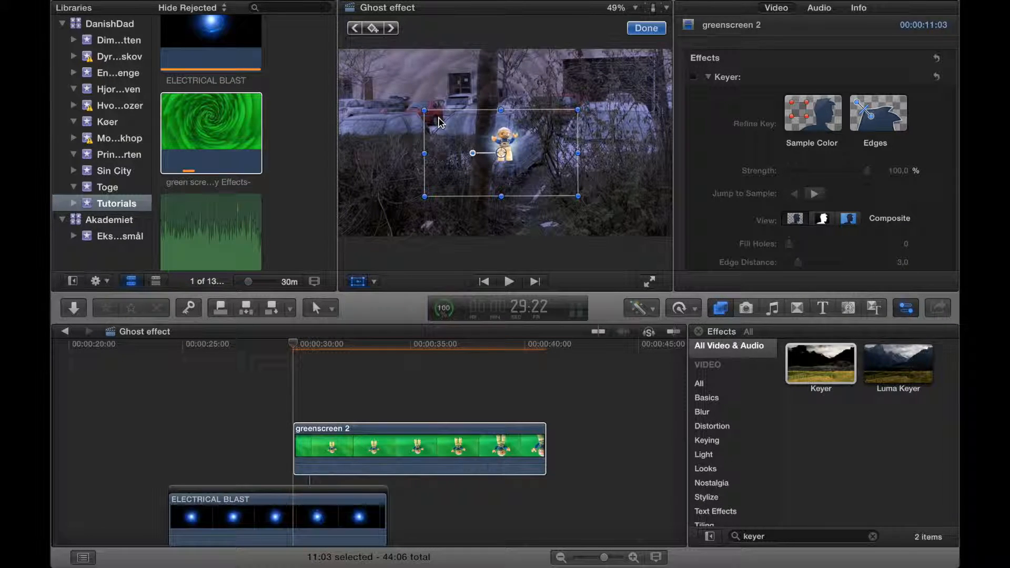
Add a Transform keyframe to the greenscreen 2 clip at 29:22 and move the playhead to 31:10
{"action": "left_click", "coordinate": [373, 30]}
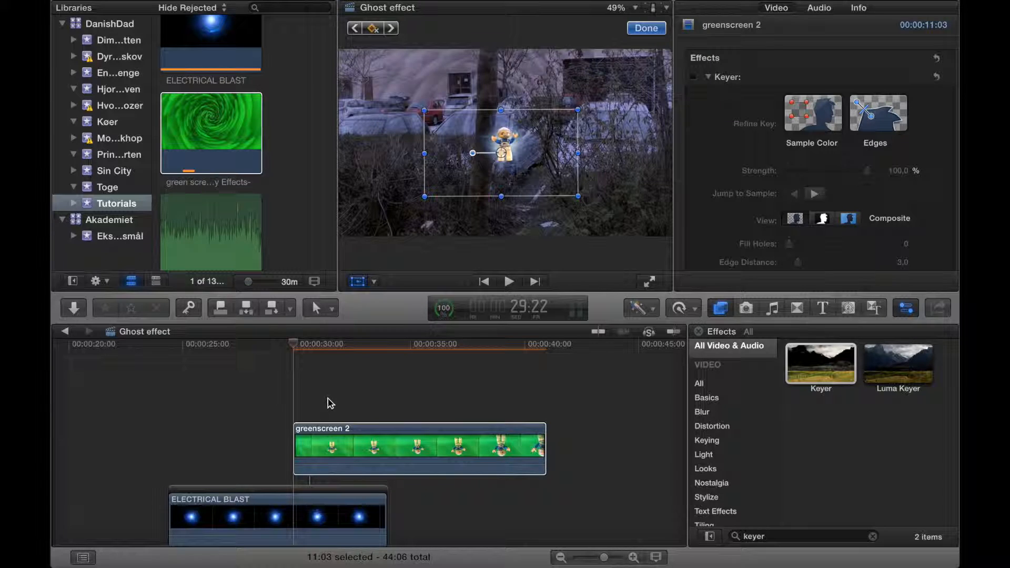
{"action": "left_click", "coordinate": [329, 402]}
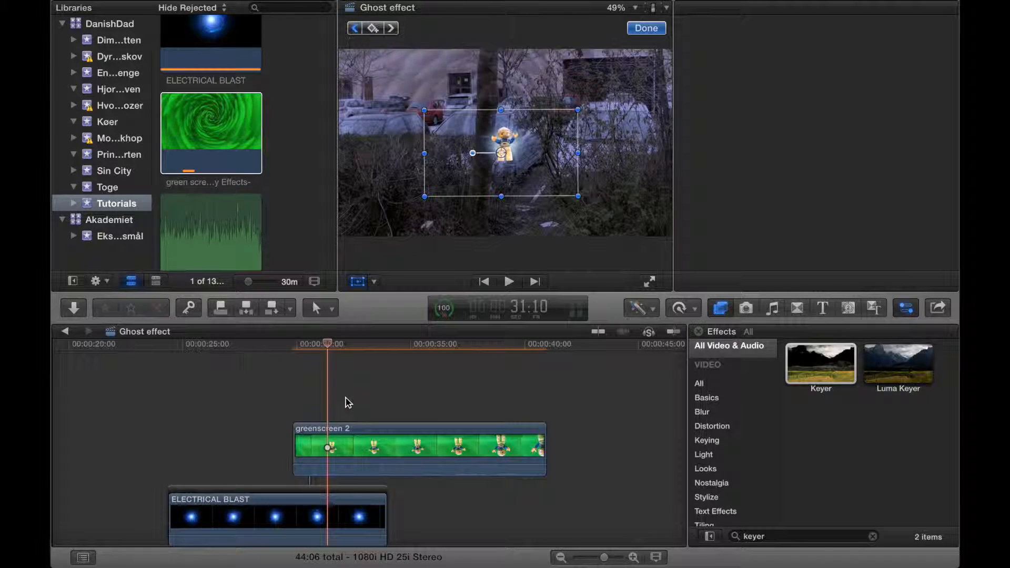
At 32:04, scale the greenscreen 2 clip up to about 103% to enlarge the toy figure, and finish the transform
{"action": "left_click", "coordinate": [347, 403]}
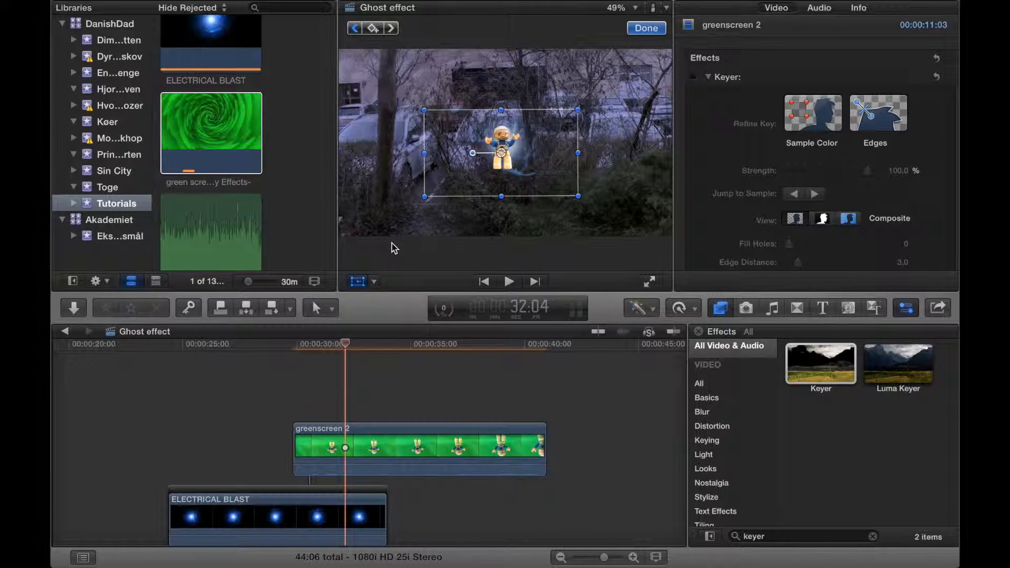
{"action": "left_click_drag", "start_coordinate": [577, 196], "coordinate": [670, 248]}
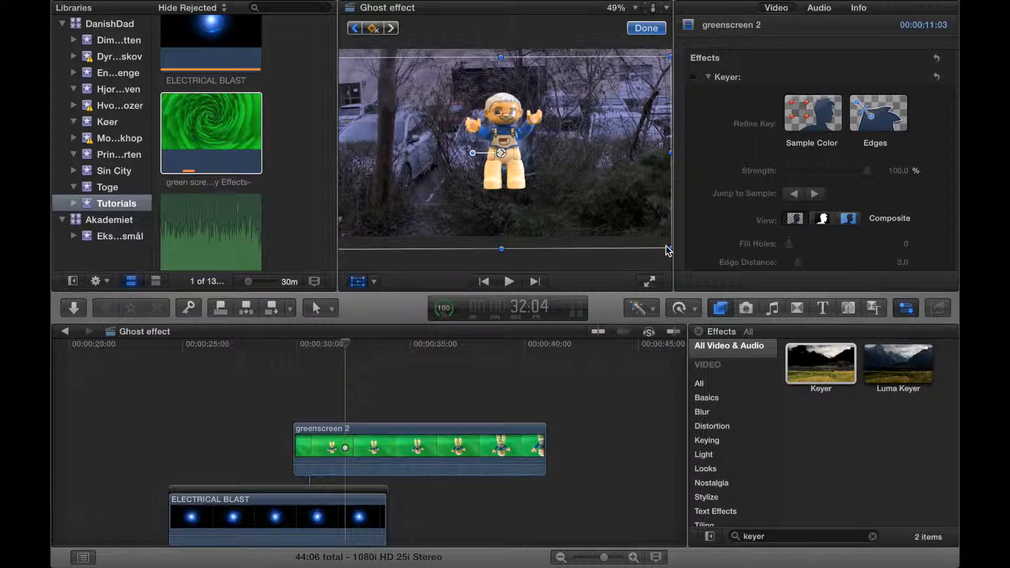
{"action": "left_click", "coordinate": [646, 30]}
Play back the greenscreen 2 clip from its start to check how the toy figure grows out of the blast
{"action": "left_click", "coordinate": [292, 406]}
{"action": "key", "text": "space"}
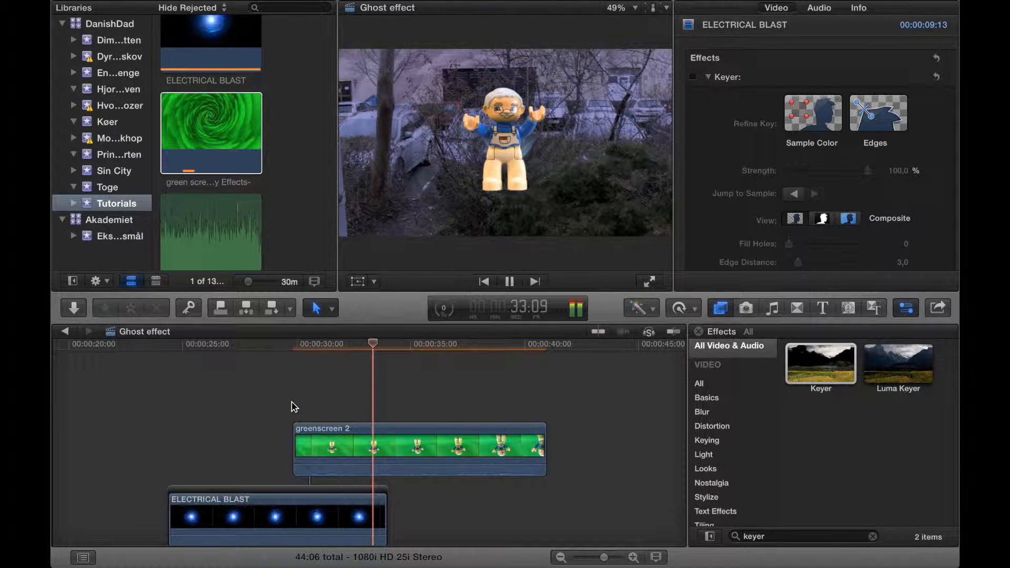
{"action": "key", "text": "space"}
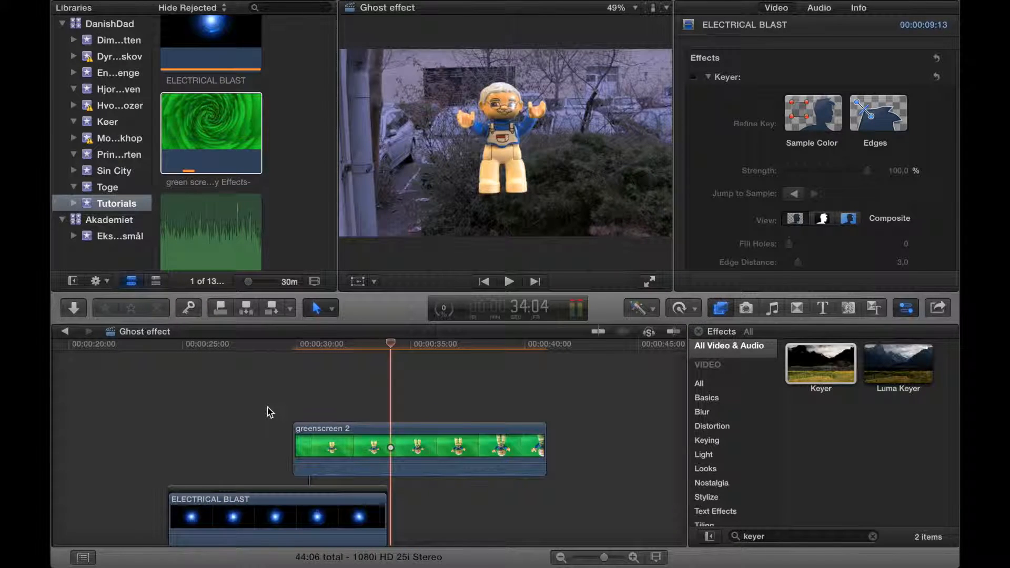
{"action": "left_click", "coordinate": [270, 412]}
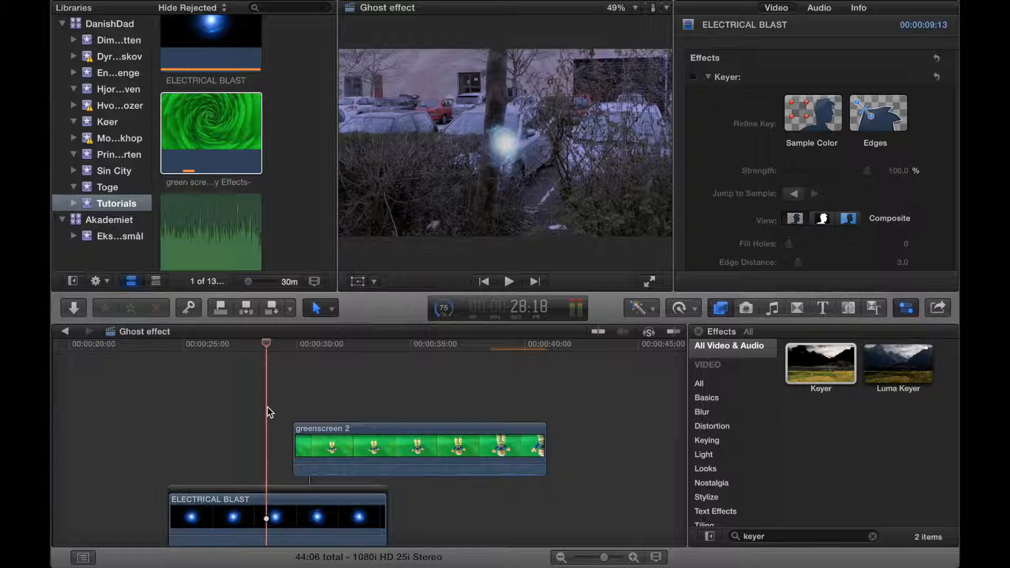
{"action": "left_click", "coordinate": [349, 395]}
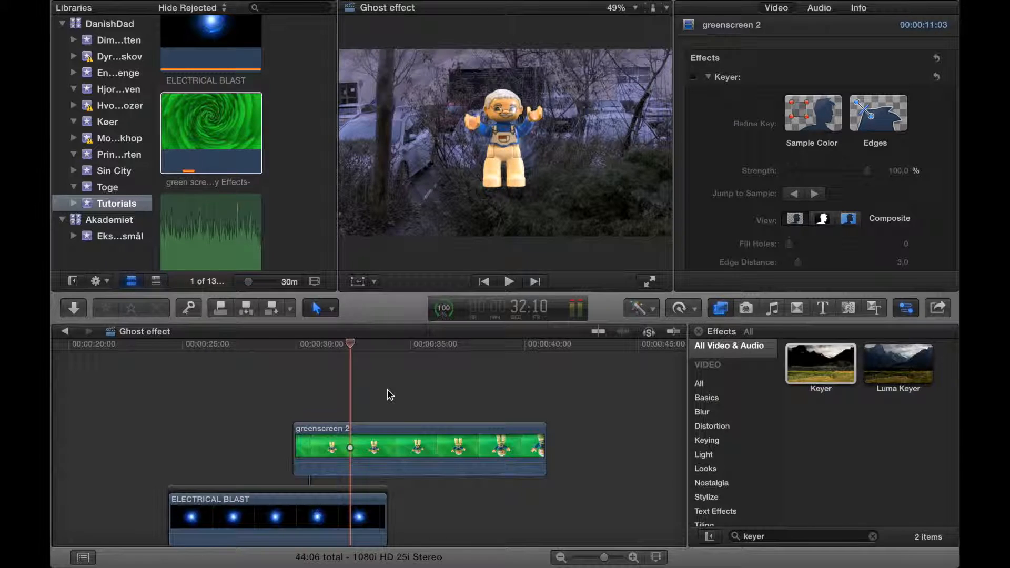
At 34:00, lower the global saturation in Correction 1 of the greenscreen 2 clip to -55%
{"action": "left_click", "coordinate": [387, 395]}
{"action": "left_click", "coordinate": [362, 450]}
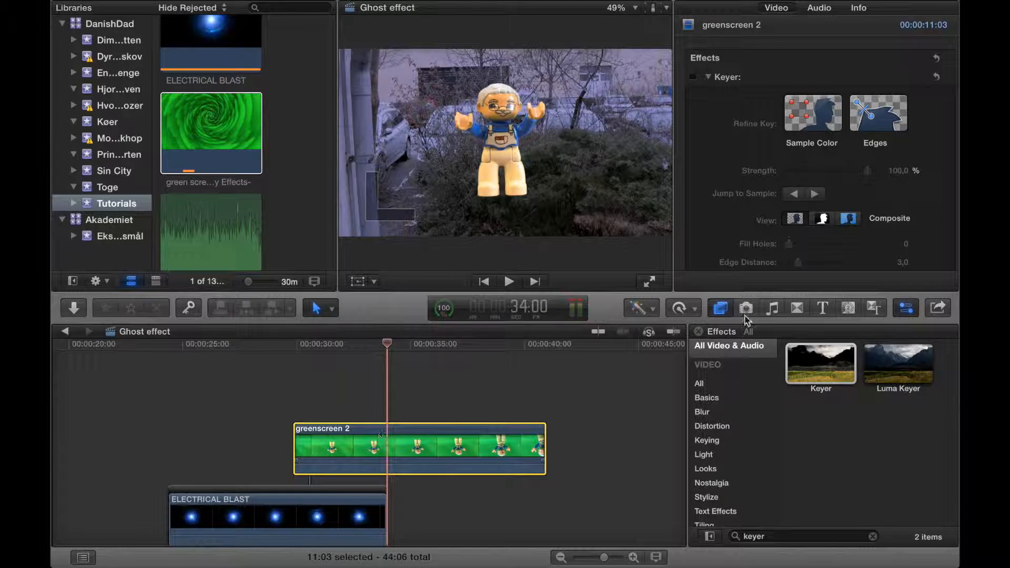
{"action": "scroll", "coordinate": [775, 212], "scroll_direction": "down", "scroll_amount": 10}
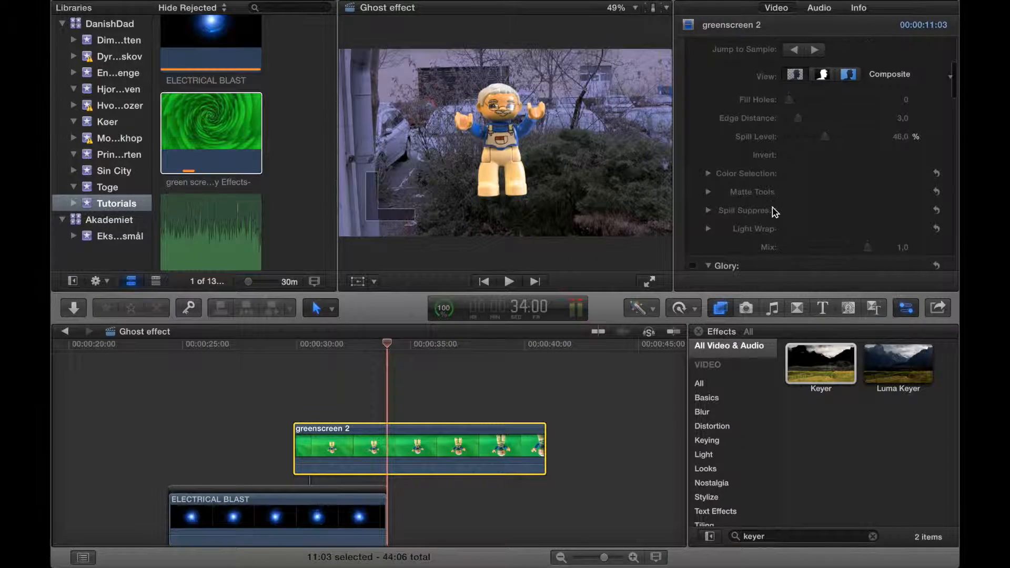
{"action": "scroll", "coordinate": [775, 212], "scroll_direction": "down", "scroll_amount": 15}
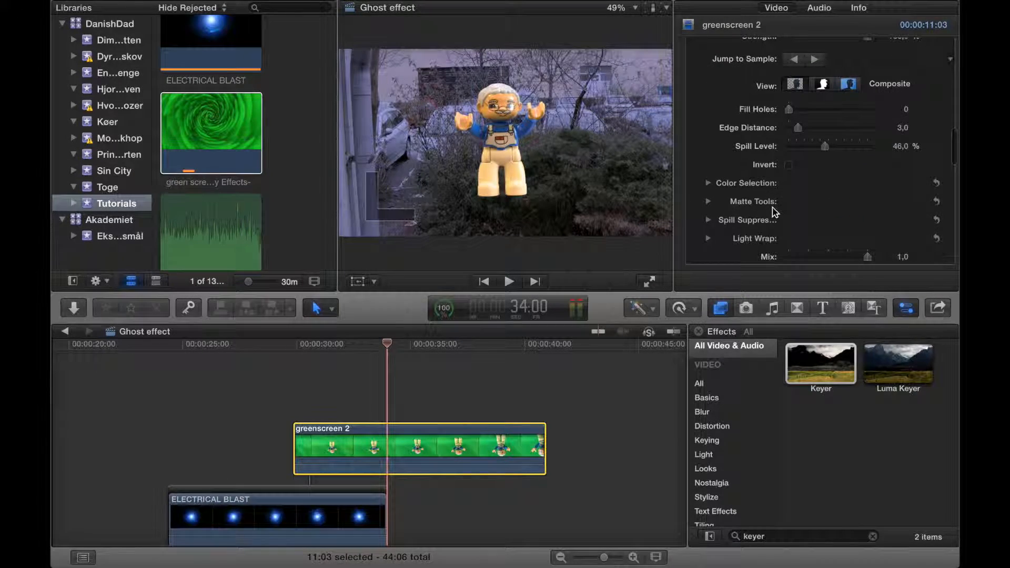
{"action": "scroll", "coordinate": [774, 212], "scroll_direction": "down", "scroll_amount": 2}
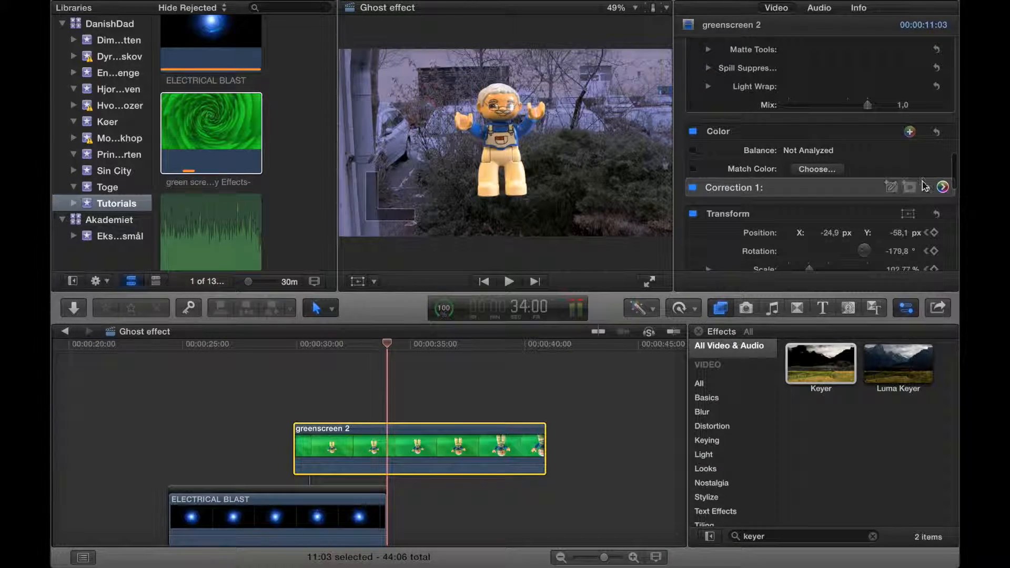
{"action": "left_click", "coordinate": [943, 187]}
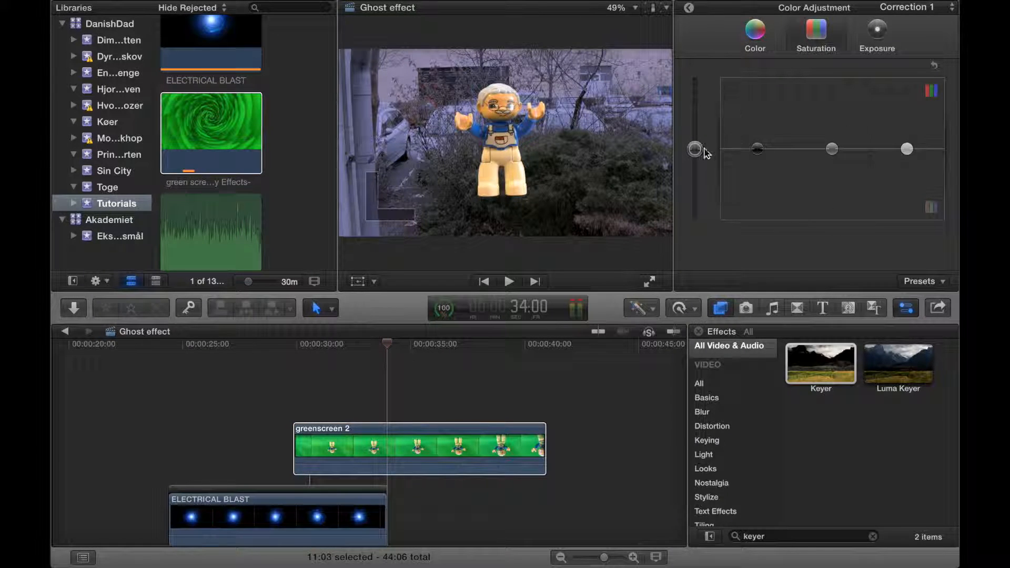
{"action": "left_click_drag", "start_coordinate": [695, 149], "coordinate": [695, 188]}
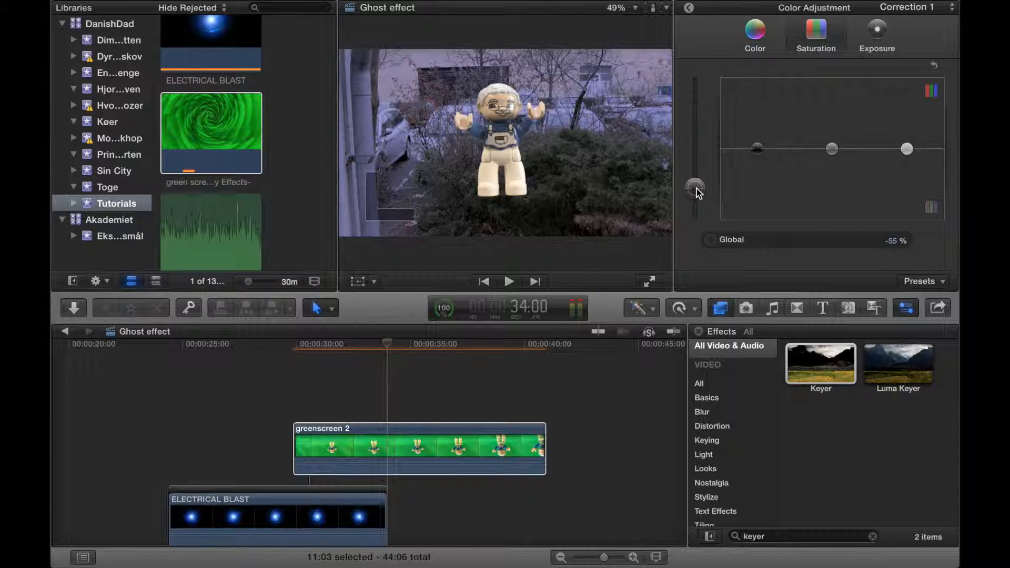
Tint the toy figure green by setting the global color of Correction 1 to 123° at 41%
{"action": "left_click", "coordinate": [758, 34]}
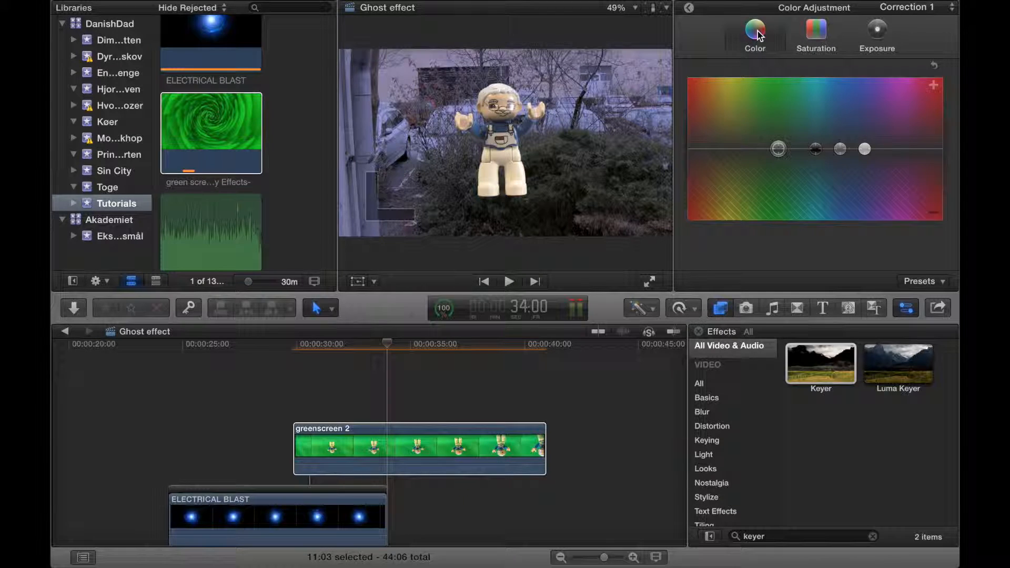
{"action": "left_click", "coordinate": [780, 151]}
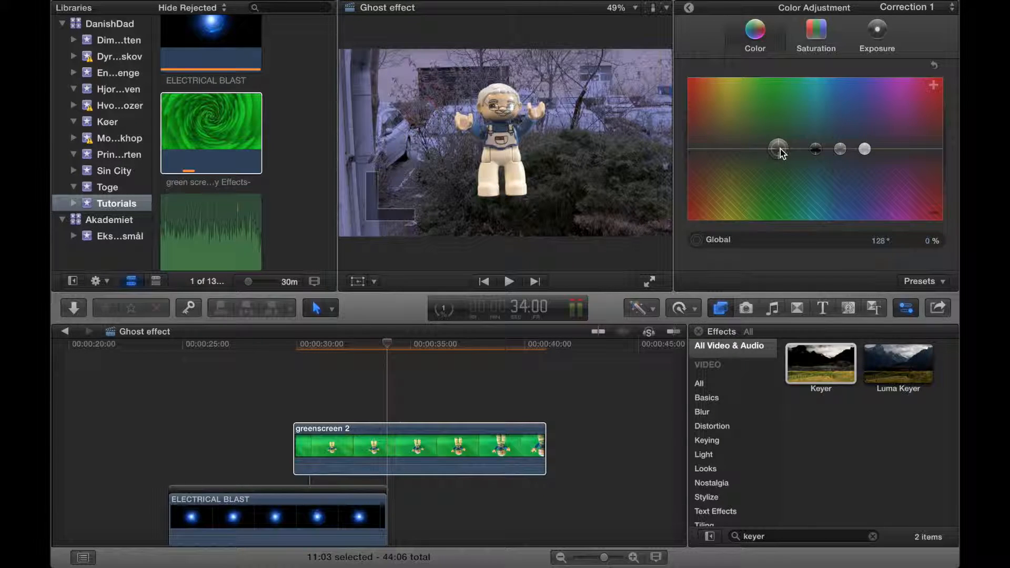
{"action": "left_click_drag", "start_coordinate": [780, 150], "coordinate": [777, 120]}
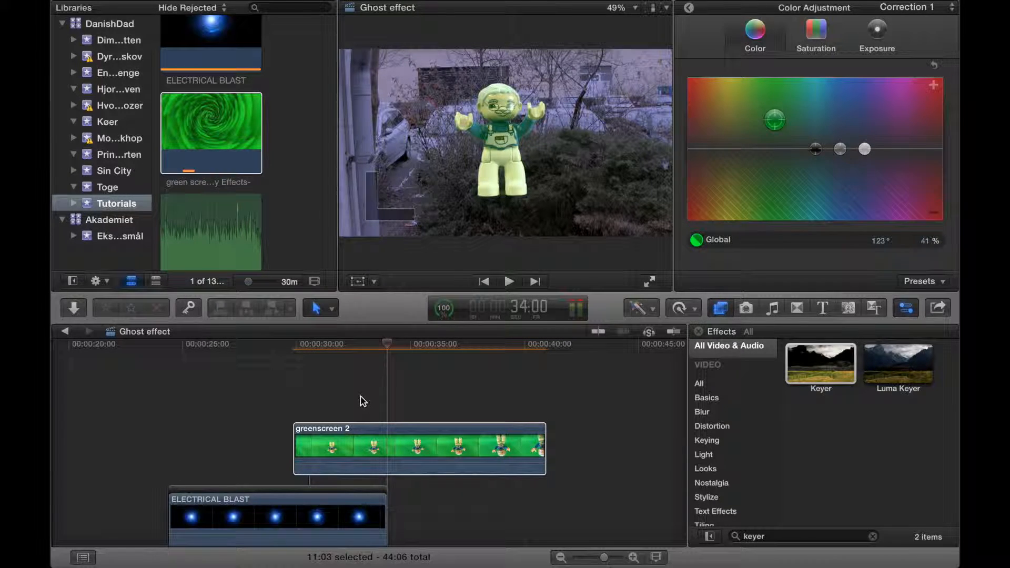
In the greenscreen 2 clip's video animation, make the figure semi-transparent and keyframe an opacity fade-in from zero at the clip's start
{"action": "left_click", "coordinate": [362, 442]}
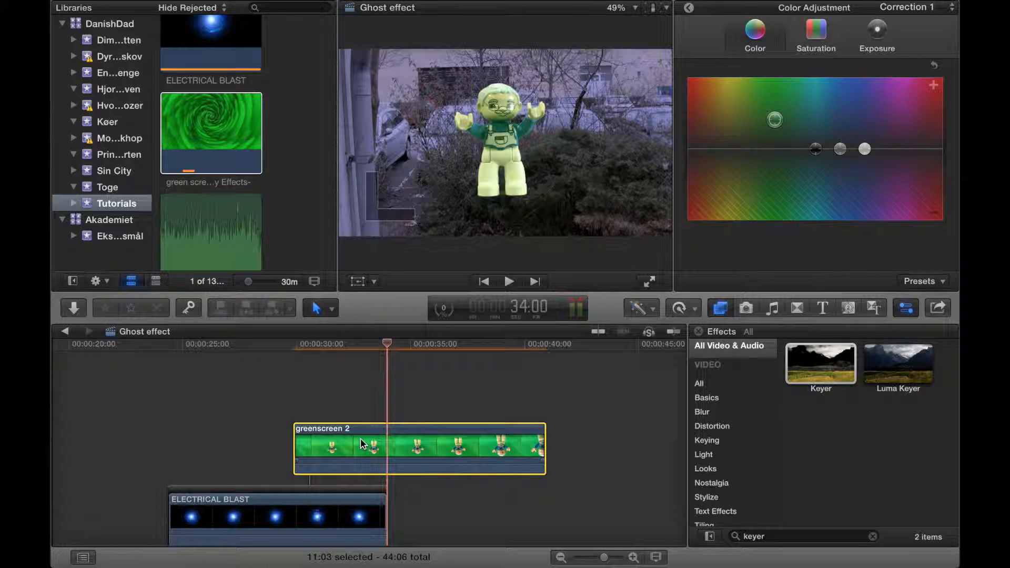
{"action": "right_click", "coordinate": [361, 440]}
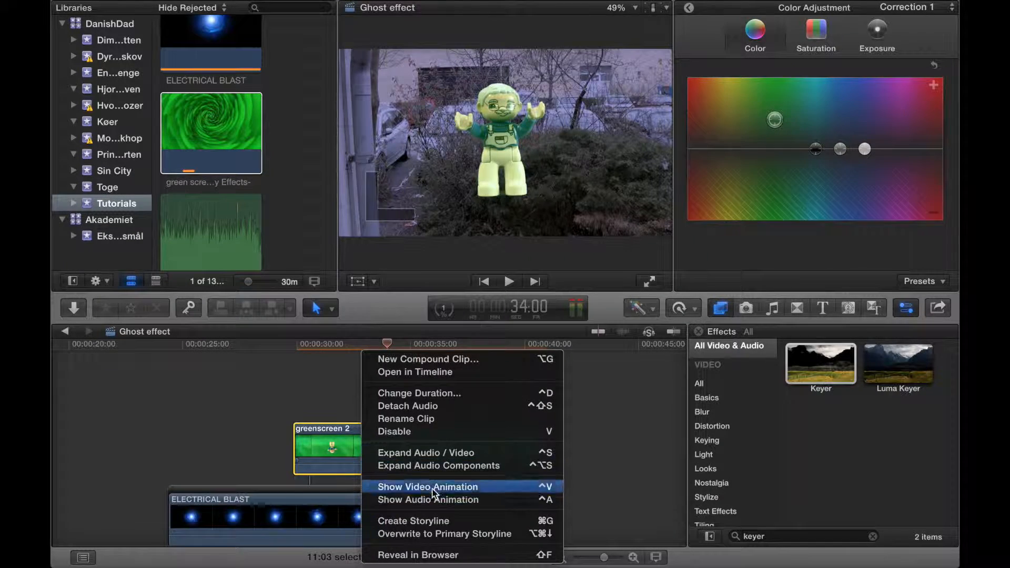
{"action": "left_click", "coordinate": [452, 499]}
{"action": "left_click_drag", "start_coordinate": [342, 421], "coordinate": [325, 453]}
{"action": "left_click_drag", "start_coordinate": [480, 421], "coordinate": [481, 454]}
{"action": "left_click", "coordinate": [318, 453], "text": "alt"}
{"action": "left_click_drag", "start_coordinate": [341, 454], "coordinate": [300, 491]}
{"action": "scroll", "coordinate": [232, 446], "scroll_direction": "up", "scroll_amount": 3}
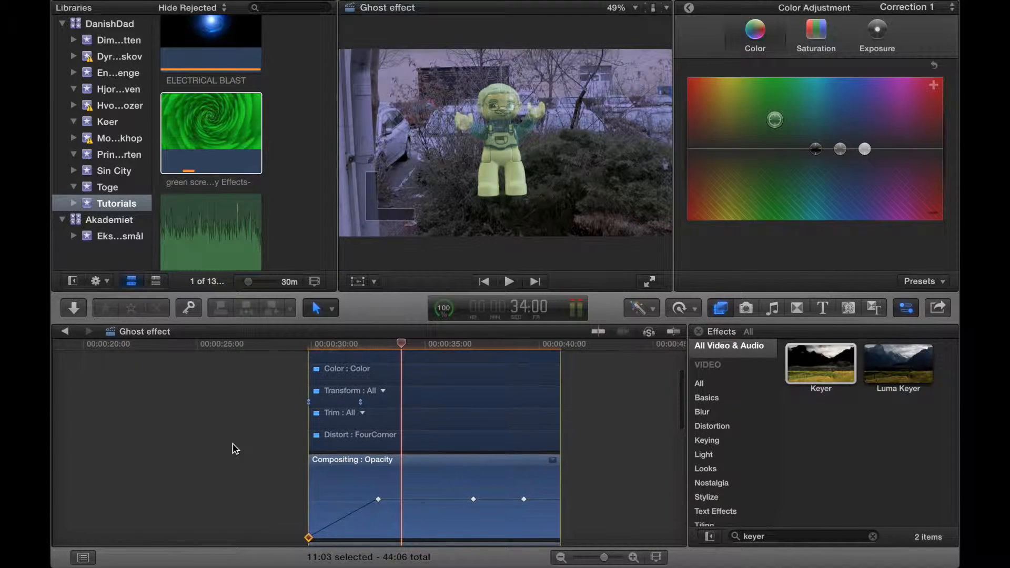
Play back the toy figure's fade-in from just before the greenscreen 2 clip
{"action": "scroll", "coordinate": [235, 448], "scroll_direction": "down", "scroll_amount": 3}
{"action": "left_click", "coordinate": [275, 440]}
{"action": "key", "text": "space"}
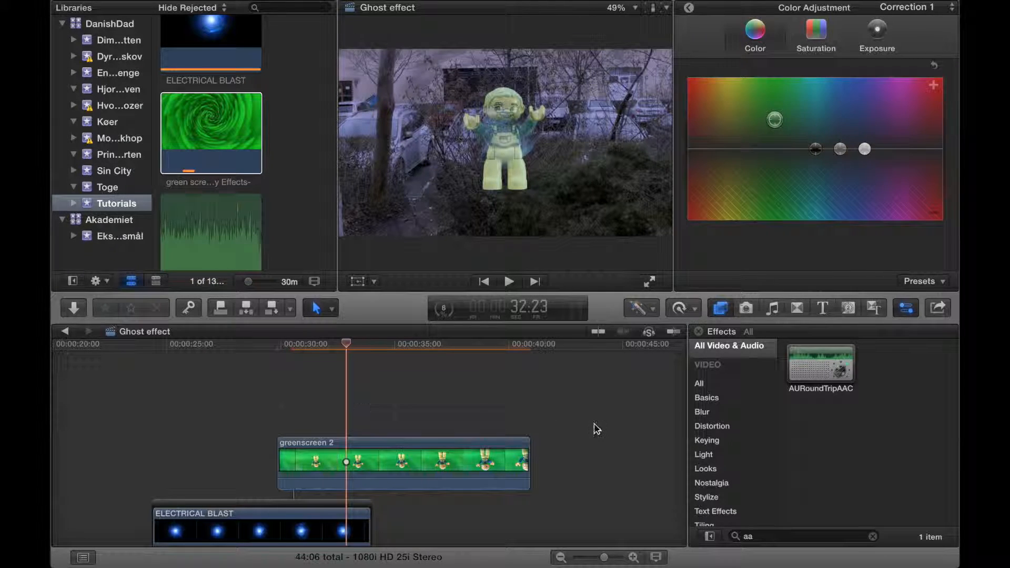
Search the effects for "glory" and apply the Glory effect to the greenscreen 2 clip
{"action": "left_click", "coordinate": [758, 536]}
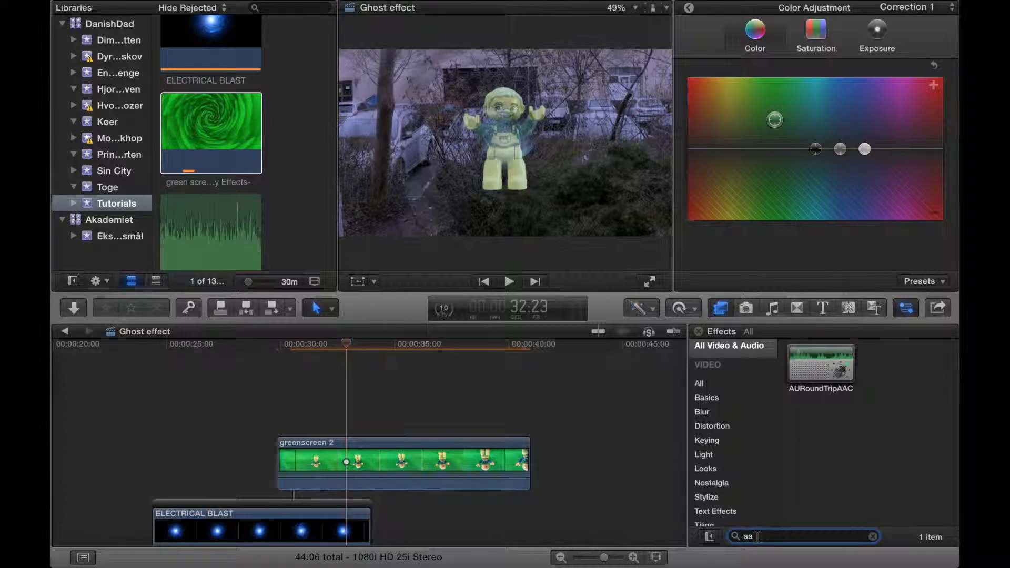
{"action": "left_click", "coordinate": [769, 381]}
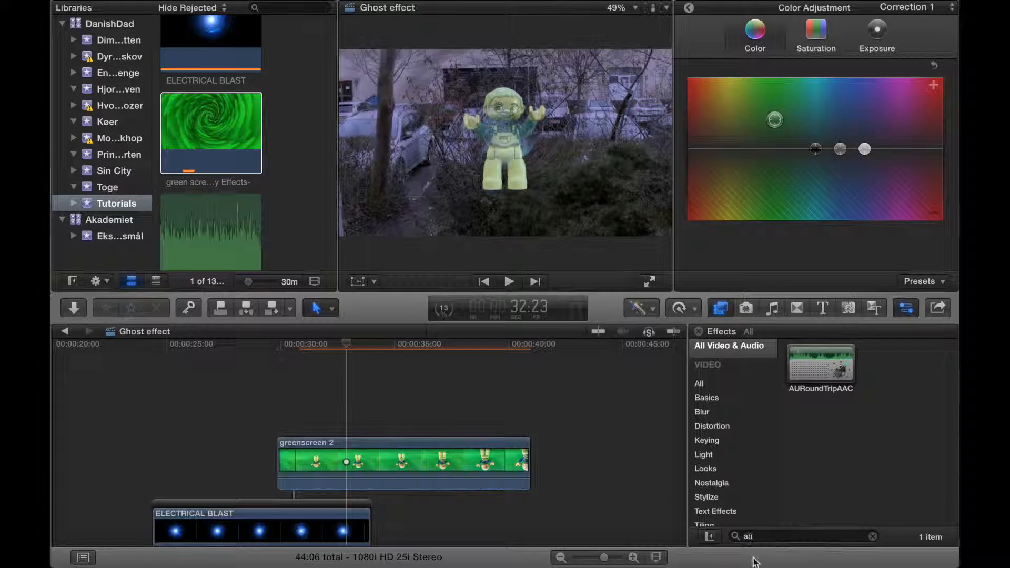
{"action": "left_click", "coordinate": [762, 537]}
{"action": "key", "text": "BackSpace"}
{"action": "key", "text": "BackSpace"}
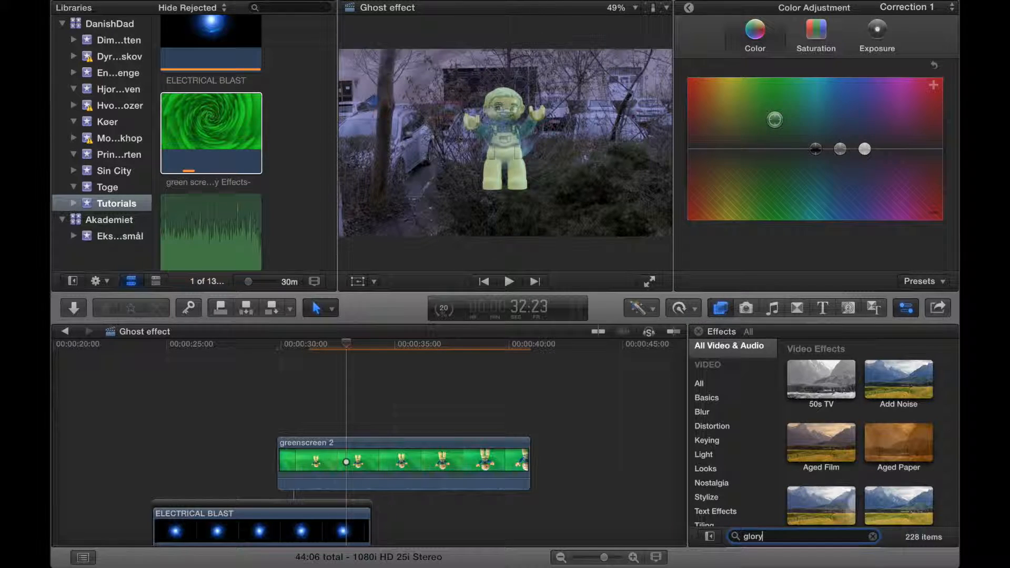
{"action": "left_click_drag", "start_coordinate": [828, 371], "coordinate": [366, 463]}
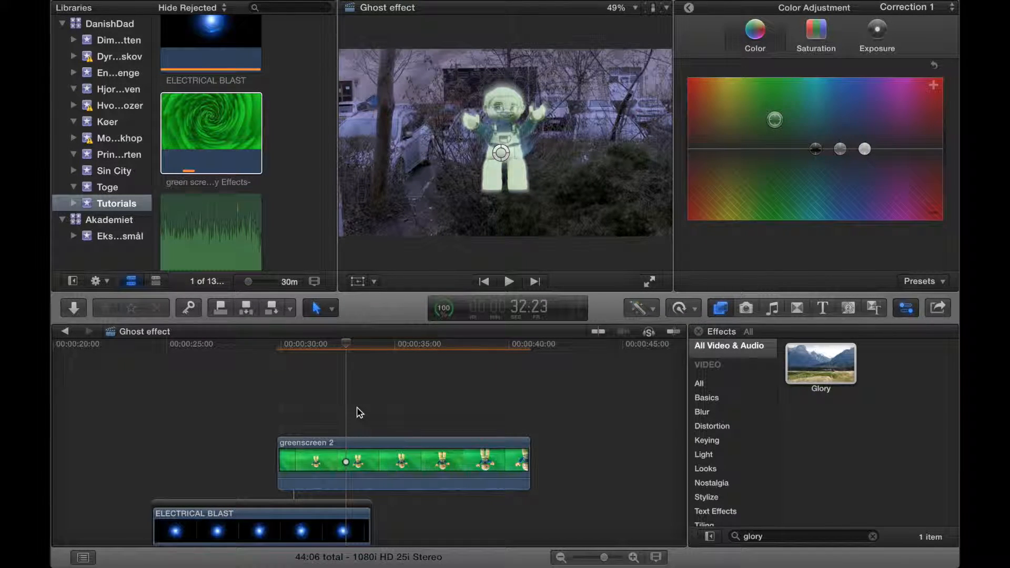
Show the video animation of the greenscreen 3 clip at 42:17 and enable the disabled clip
{"action": "scroll", "coordinate": [440, 431], "scroll_direction": "down", "scroll_amount": 3}
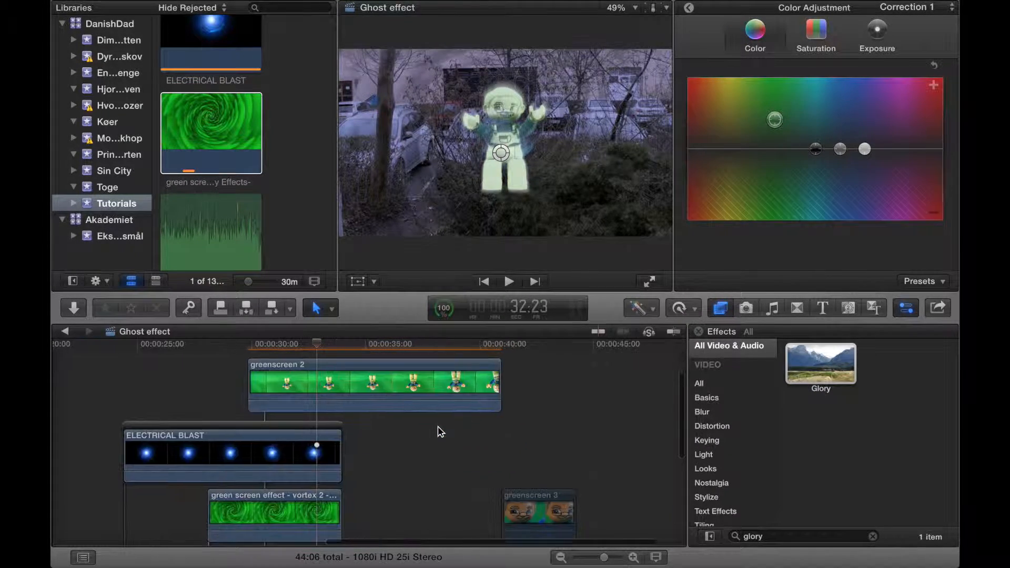
{"action": "scroll", "coordinate": [440, 432], "scroll_direction": "right", "scroll_amount": 3}
{"action": "scroll", "coordinate": [440, 432], "scroll_direction": "up", "scroll_amount": 3}
{"action": "scroll", "coordinate": [438, 426], "scroll_direction": "down", "scroll_amount": 5}
{"action": "scroll", "coordinate": [438, 426], "scroll_direction": "right", "scroll_amount": 1}
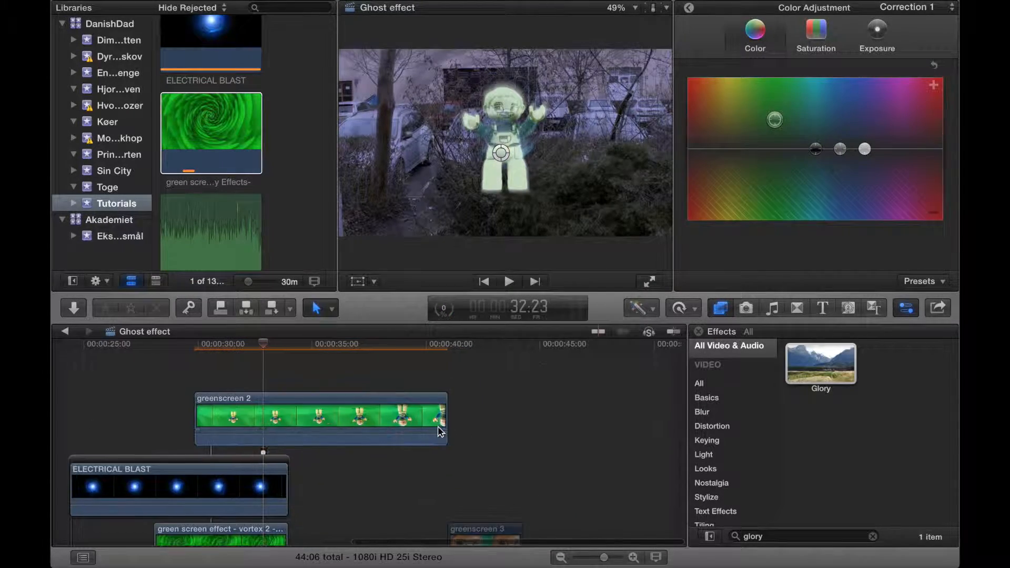
{"action": "scroll", "coordinate": [474, 434], "scroll_direction": "down", "scroll_amount": 1}
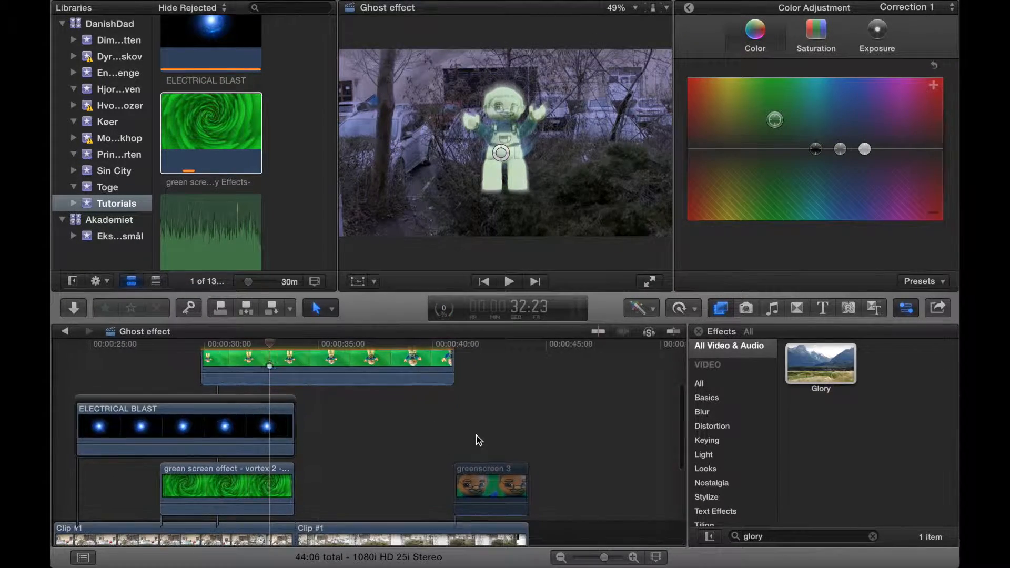
{"action": "left_click", "coordinate": [492, 486]}
{"action": "key", "text": "ctrl+v"}
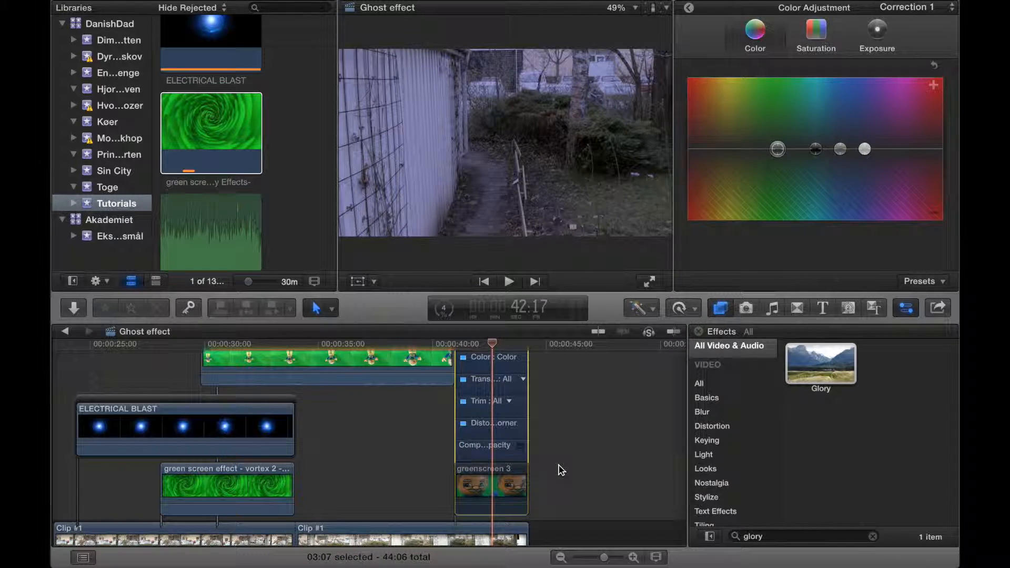
{"action": "scroll", "coordinate": [558, 465], "scroll_direction": "up", "scroll_amount": 2}
{"action": "scroll", "coordinate": [558, 465], "scroll_direction": "down", "scroll_amount": 2}
{"action": "right_click", "coordinate": [505, 488]}
{"action": "left_click", "coordinate": [534, 433]}
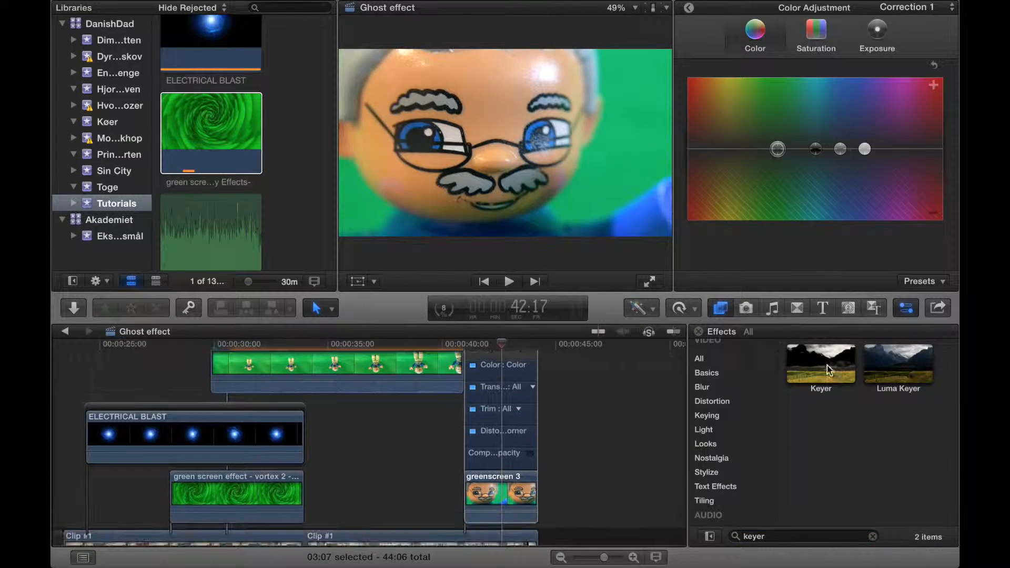
Apply the Keyer effect and the Glory effect to the greenscreen 3 clip
{"action": "left_click_drag", "start_coordinate": [827, 365], "coordinate": [505, 500]}
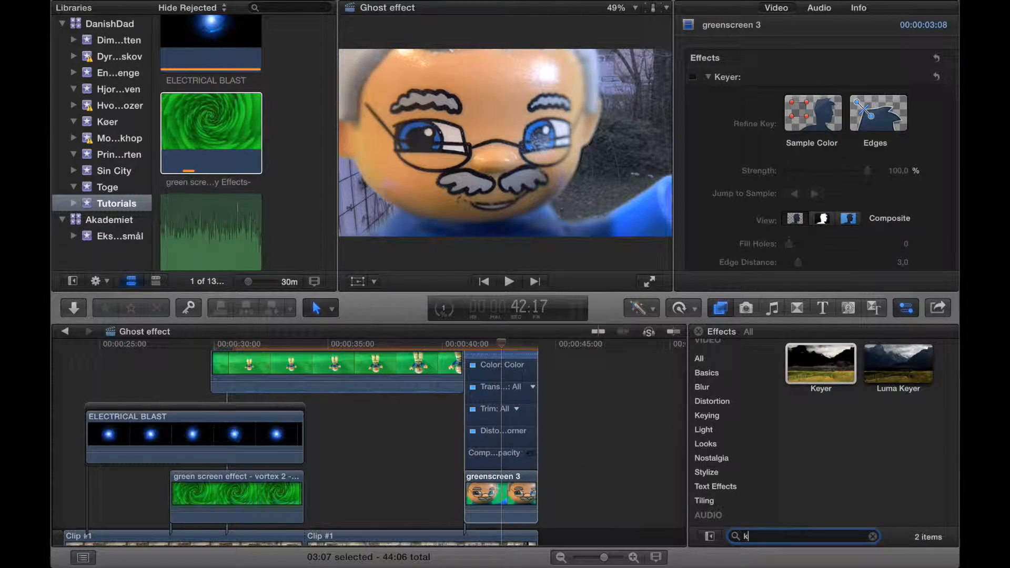
{"action": "left_click_drag", "start_coordinate": [821, 363], "coordinate": [501, 507]}
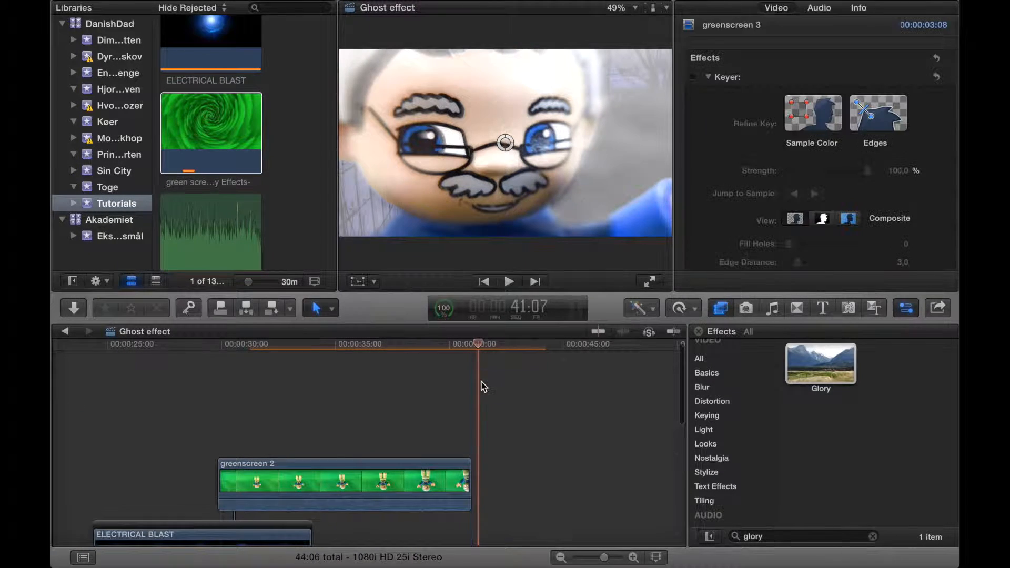
Save the Correction 1 color adjustment of the greenscreen 2 clip as a preset named "Lego ghost"
{"action": "left_click", "coordinate": [379, 399]}
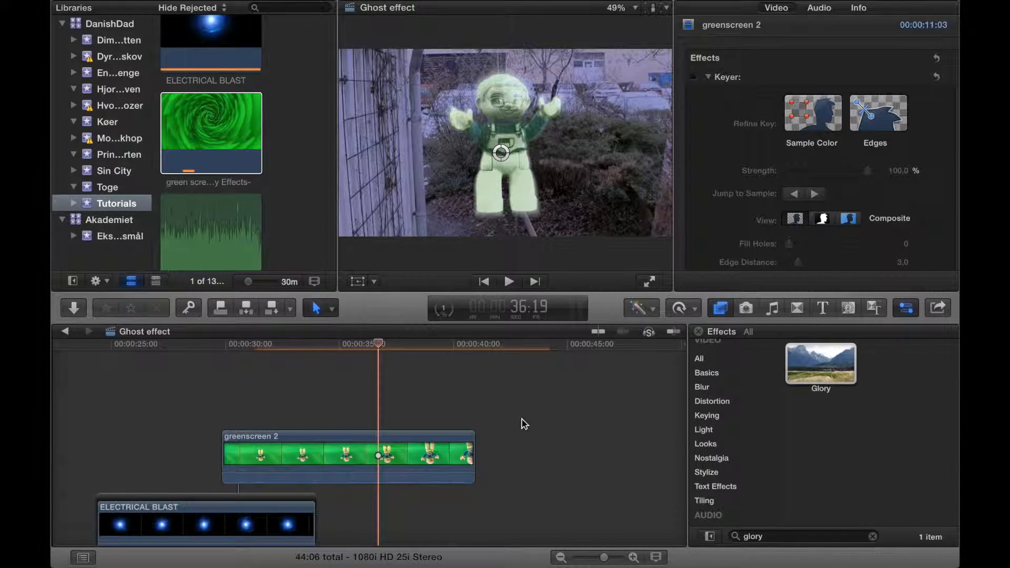
{"action": "left_click", "coordinate": [421, 449]}
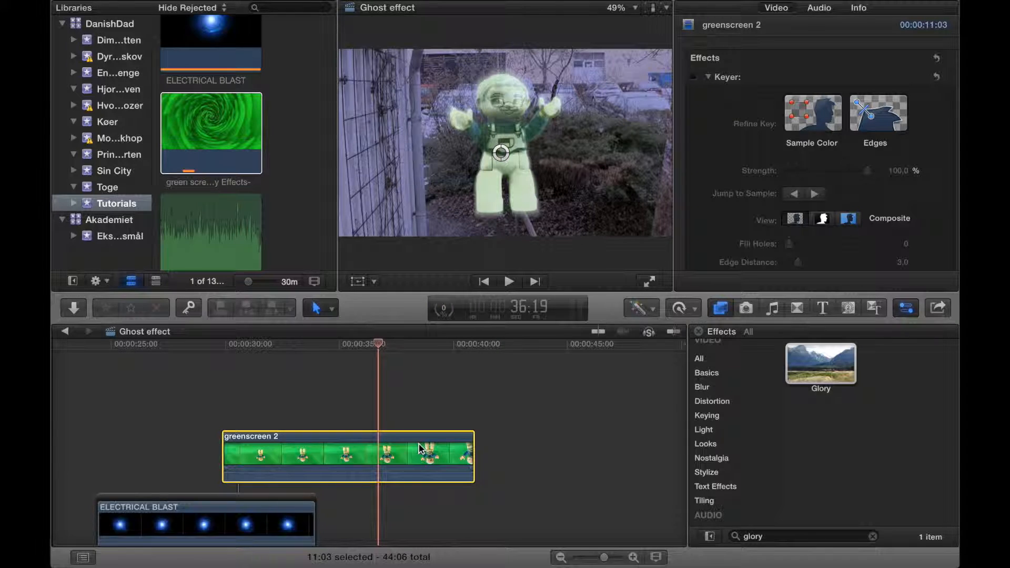
{"action": "scroll", "coordinate": [777, 212], "scroll_direction": "down", "scroll_amount": 15}
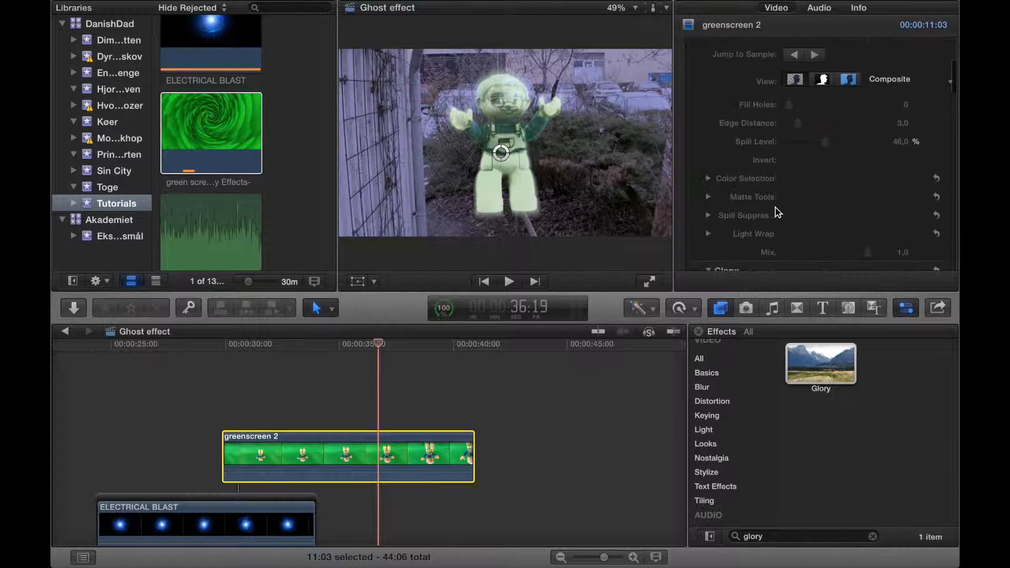
{"action": "scroll", "coordinate": [778, 212], "scroll_direction": "down", "scroll_amount": 10}
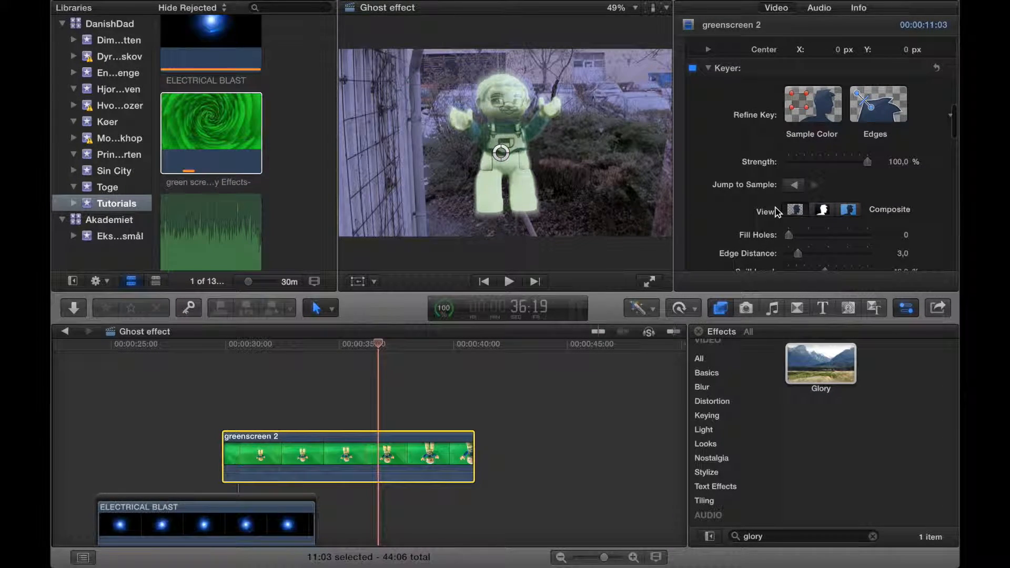
{"action": "scroll", "coordinate": [778, 212], "scroll_direction": "up", "scroll_amount": 10}
{"action": "scroll", "coordinate": [777, 212], "scroll_direction": "down", "scroll_amount": 6}
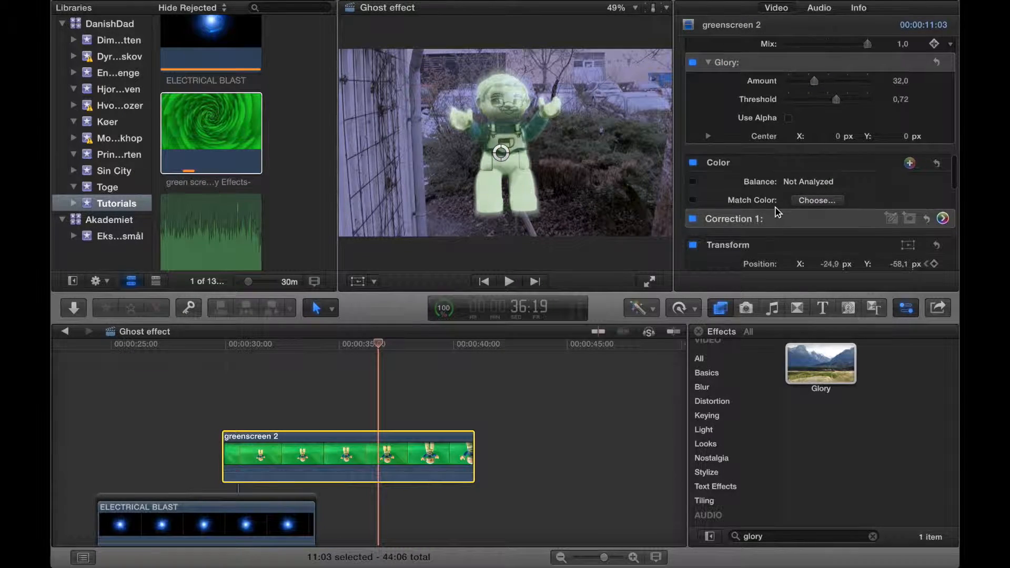
{"action": "left_click", "coordinate": [943, 170]}
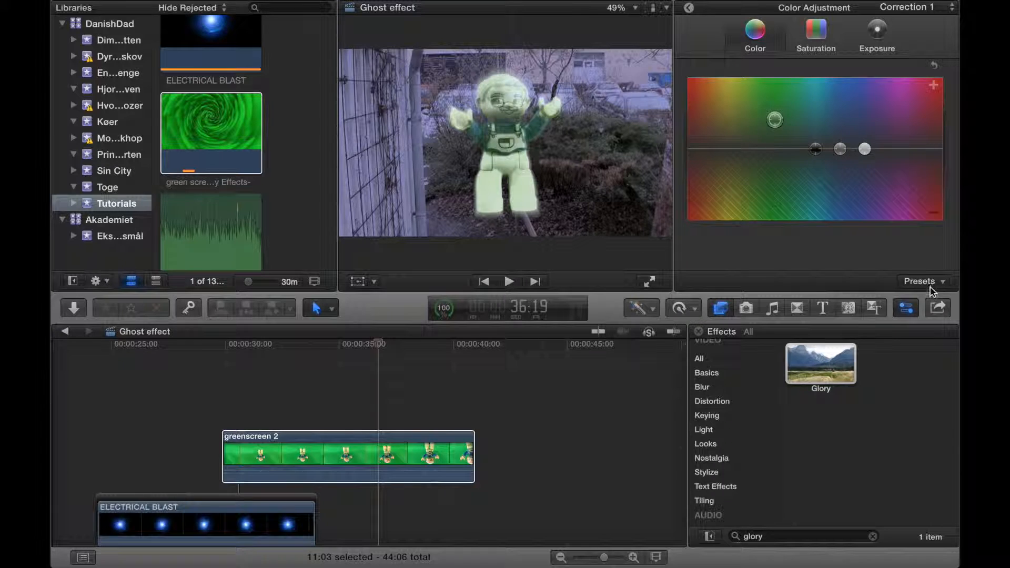
{"action": "left_click", "coordinate": [935, 284]}
{"action": "left_click", "coordinate": [873, 298]}
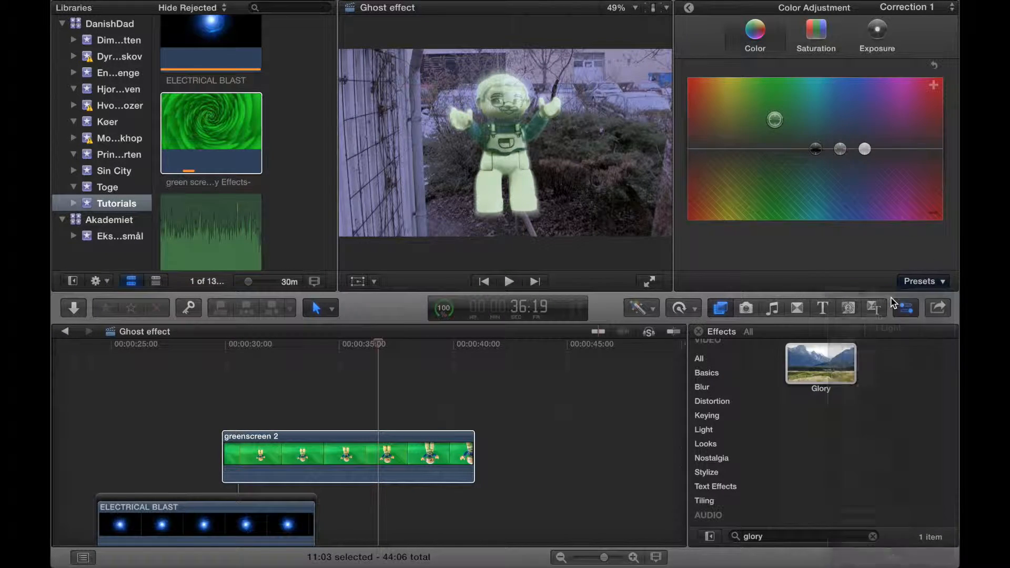
{"action": "type", "text": "Lego ghost"}
{"action": "key", "text": "Return"}
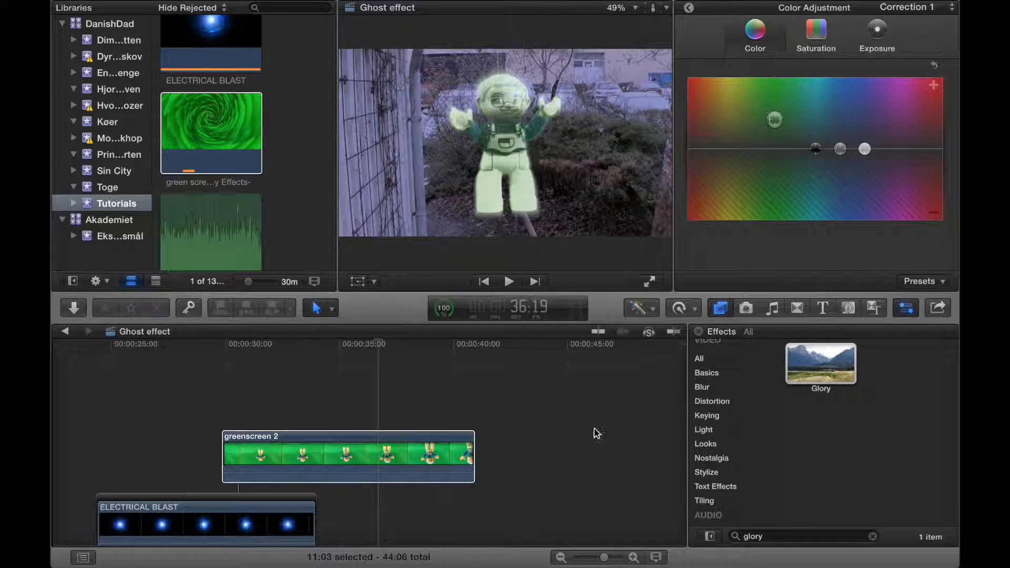
Apply the Lego ghost color preset to the greenscreen 3 clip and show the frame at 42:10
{"action": "scroll", "coordinate": [596, 433], "scroll_direction": "down", "scroll_amount": 3}
{"action": "scroll", "coordinate": [596, 433], "scroll_direction": "down", "scroll_amount": 2}
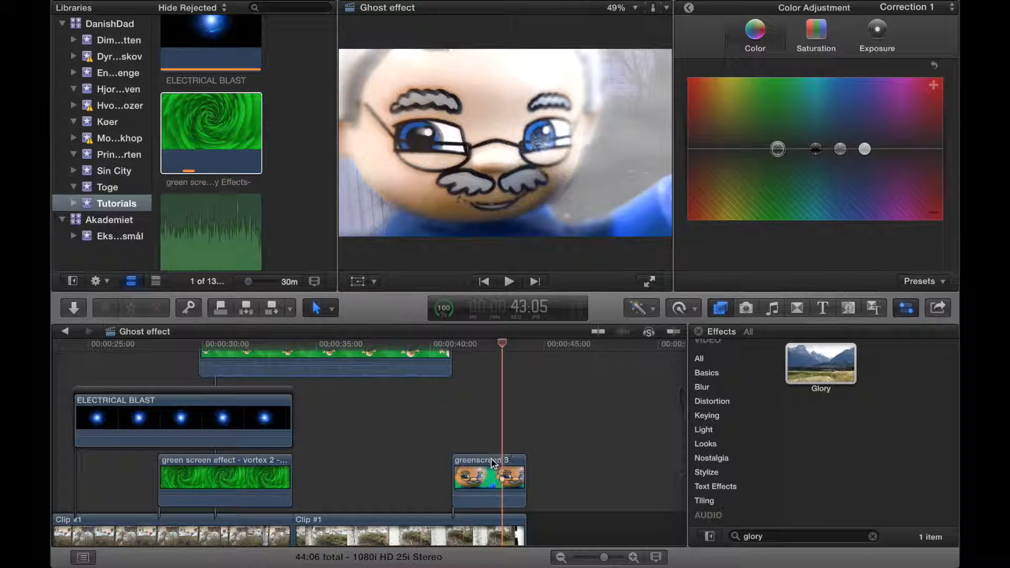
{"action": "left_click", "coordinate": [479, 485]}
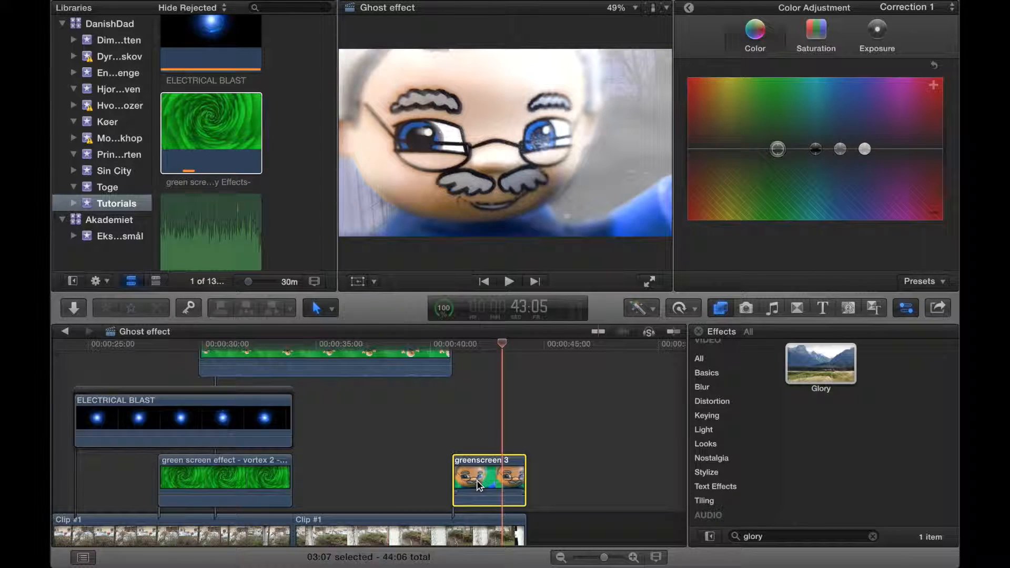
{"action": "left_click", "coordinate": [944, 284]}
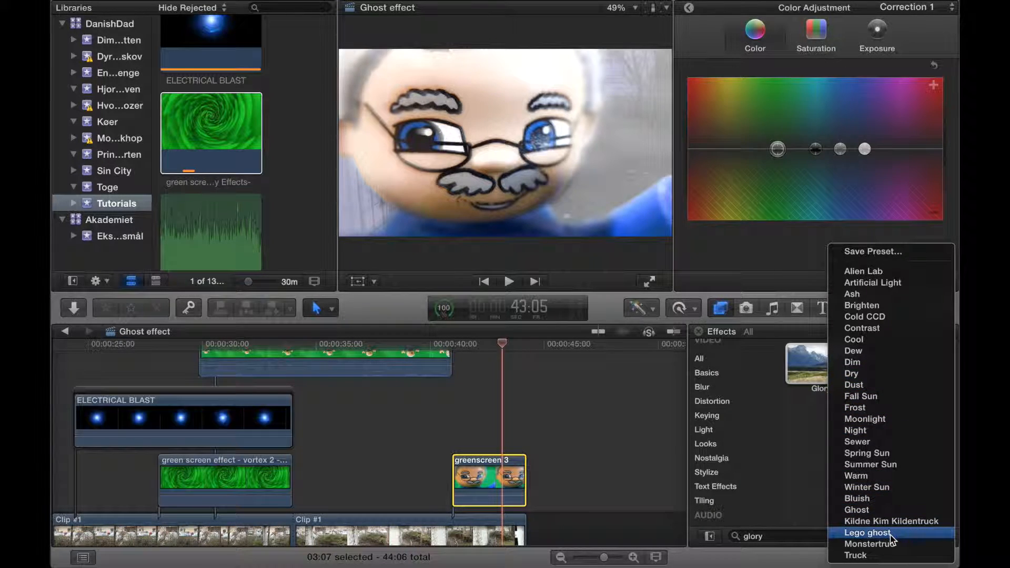
{"action": "left_click", "coordinate": [863, 532]}
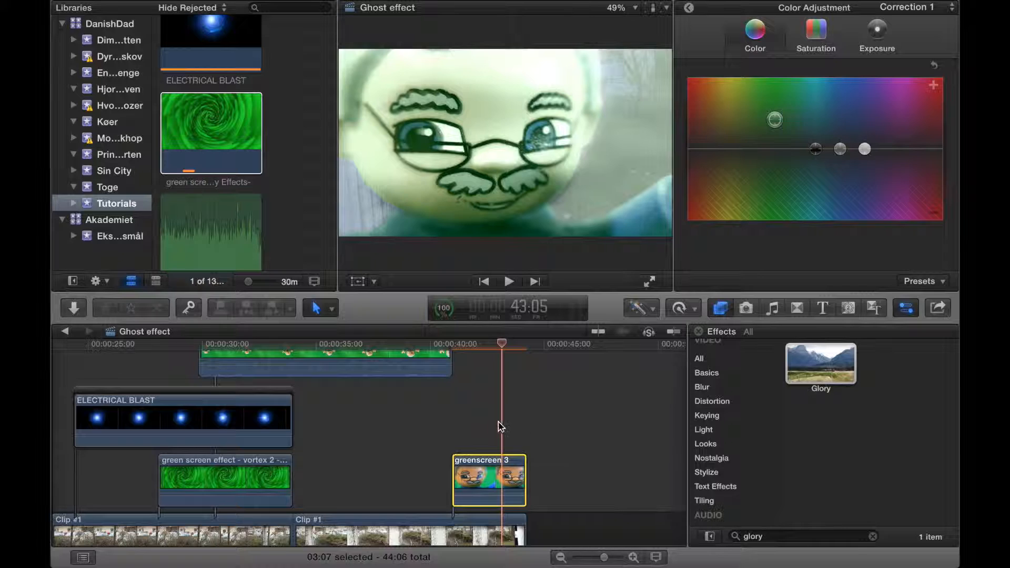
{"action": "left_click", "coordinate": [485, 429]}
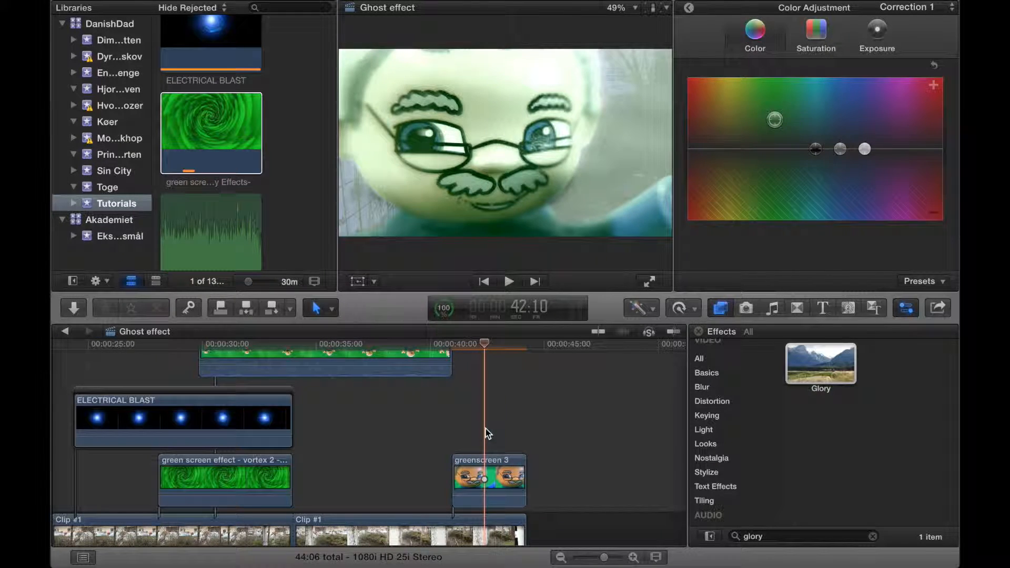
Play back the ghost's appearance from 29:14, just before the start of the greenscreen 2 clip
{"action": "scroll", "coordinate": [488, 433], "scroll_direction": "left", "scroll_amount": 8}
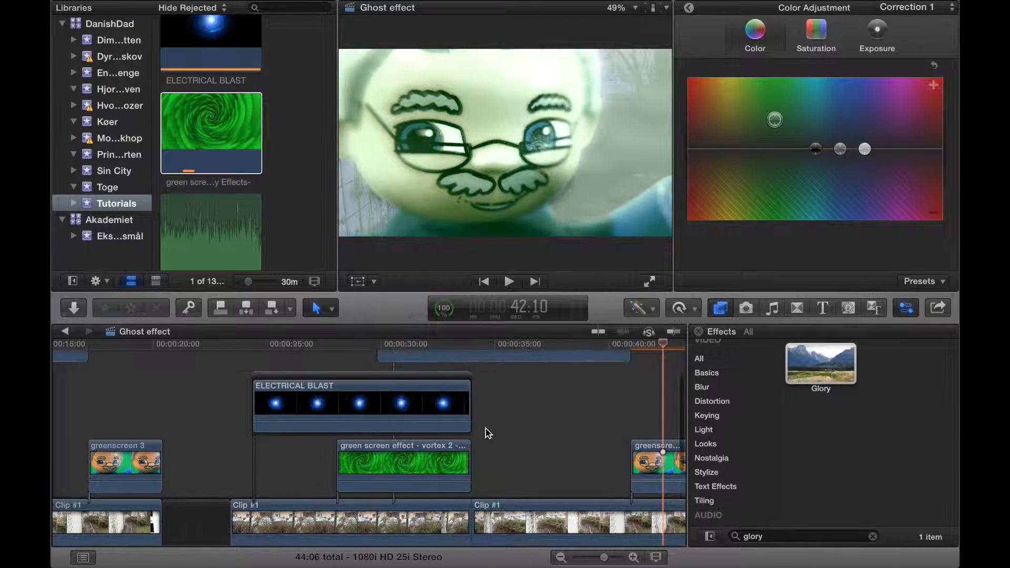
{"action": "scroll", "coordinate": [486, 429], "scroll_direction": "down", "scroll_amount": 2}
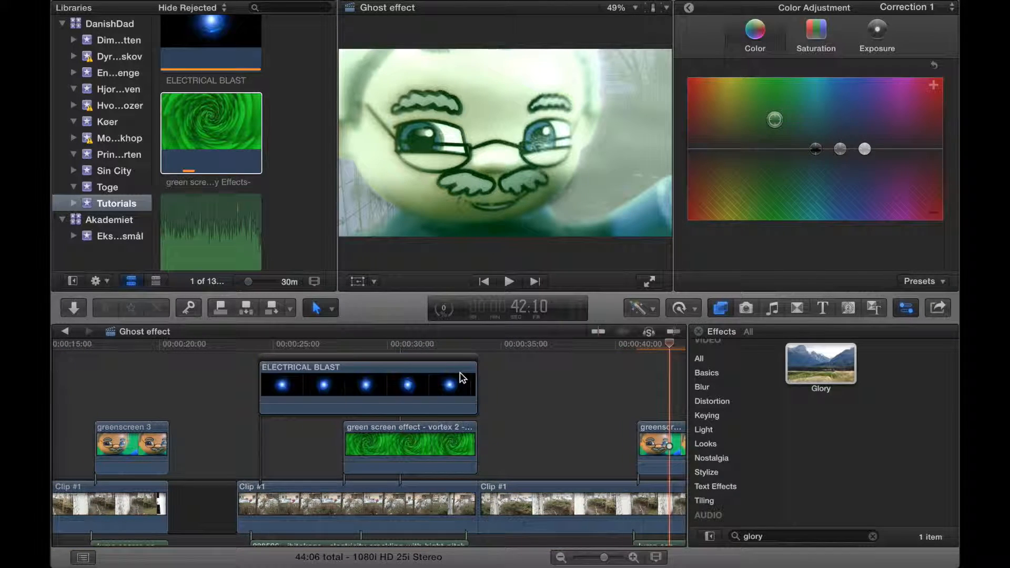
{"action": "scroll", "coordinate": [463, 377], "scroll_direction": "up", "scroll_amount": 5}
{"action": "left_click", "coordinate": [383, 387]}
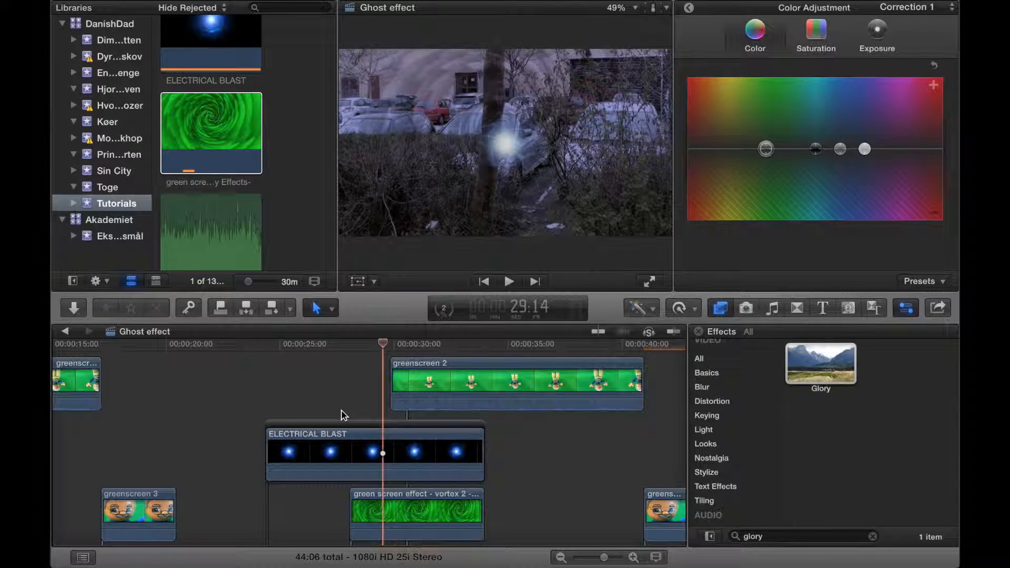
{"action": "key", "text": "space"}
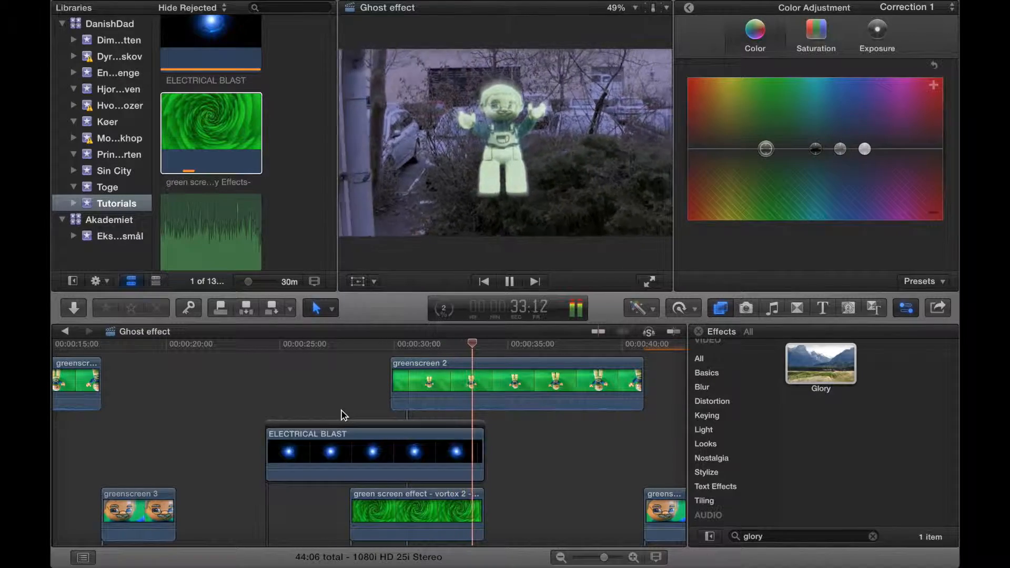
{"action": "key", "text": "space"}
Add the Light Noise transition from the Lights category between the two adjoining Clip #1 background clips
{"action": "scroll", "coordinate": [498, 435], "scroll_direction": "down", "scroll_amount": 3}
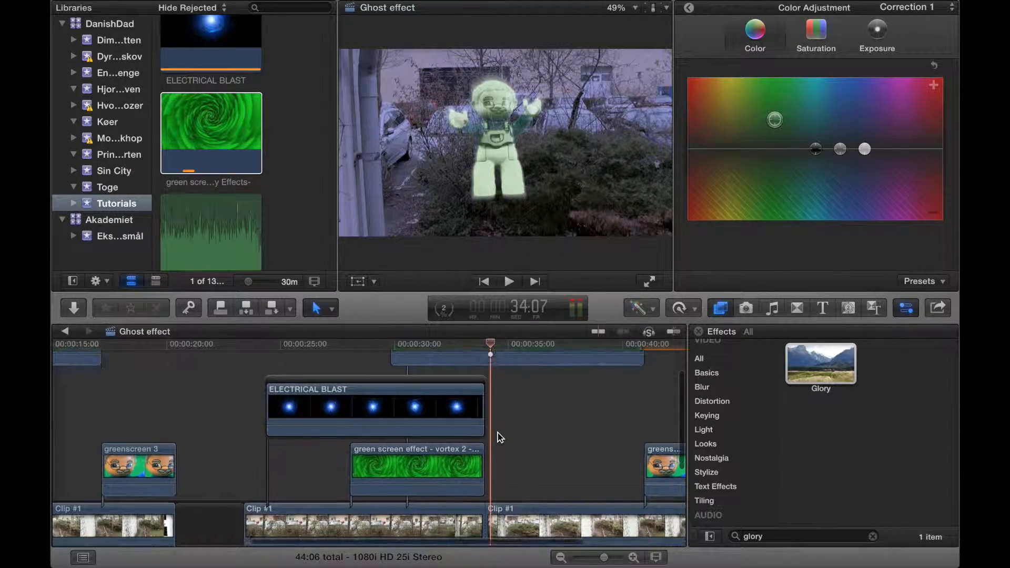
{"action": "scroll", "coordinate": [500, 436], "scroll_direction": "down", "scroll_amount": 3}
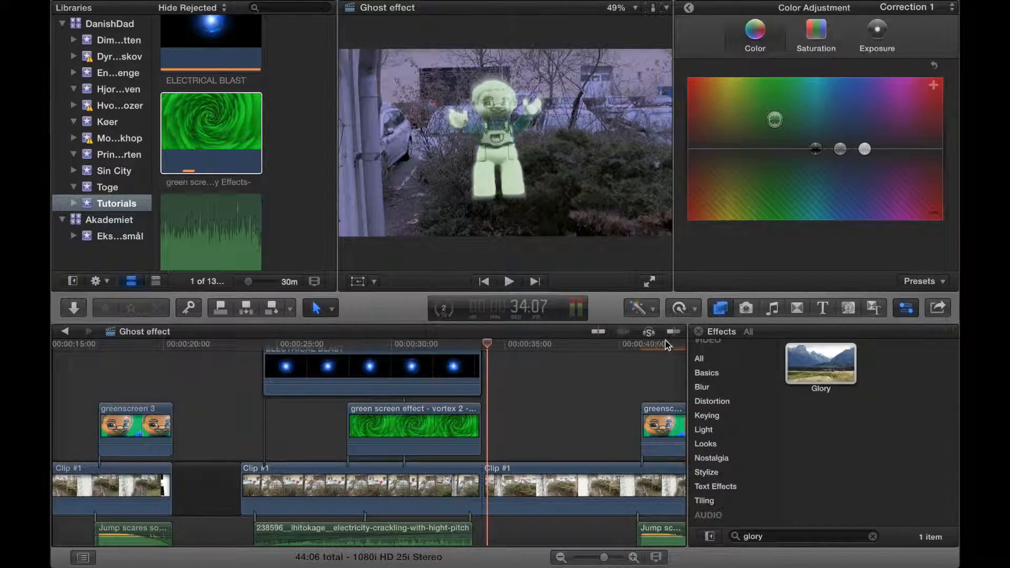
{"action": "left_click", "coordinate": [797, 309]}
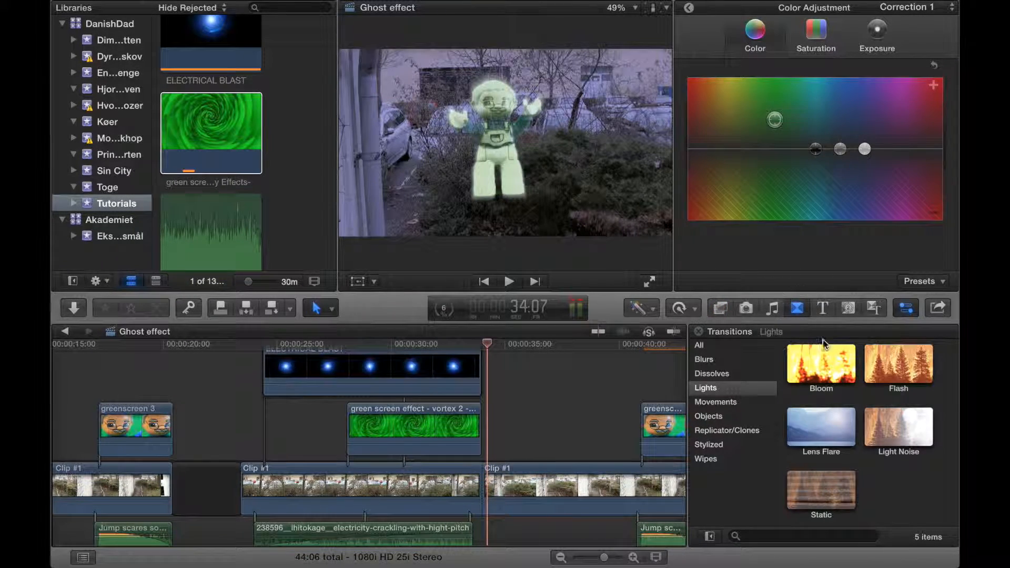
{"action": "left_click", "coordinate": [897, 428]}
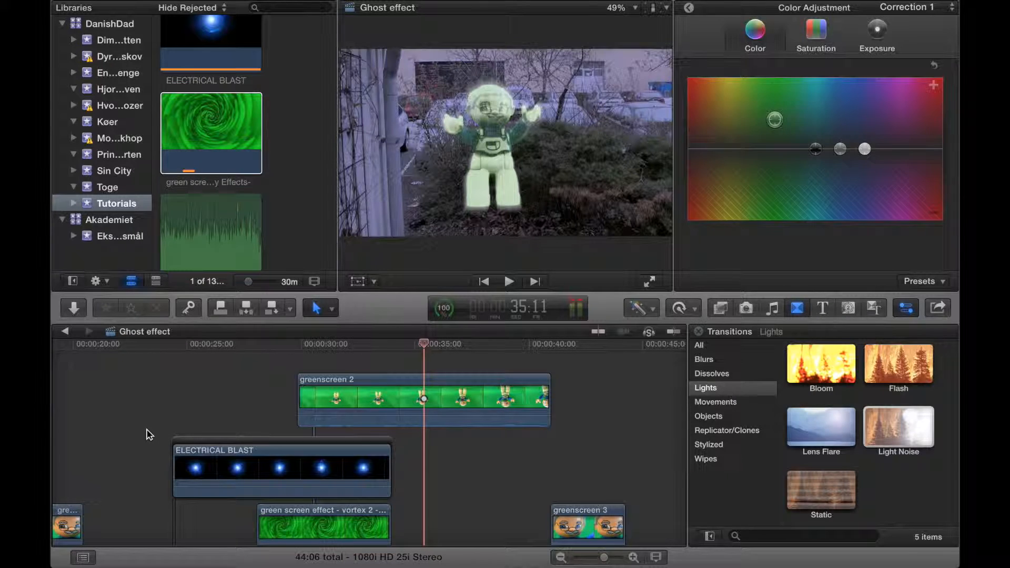
Play the finished ghost sequence full screen from 22:24, just before the background clip starts
{"action": "scroll", "coordinate": [149, 435], "scroll_direction": "down", "scroll_amount": 4}
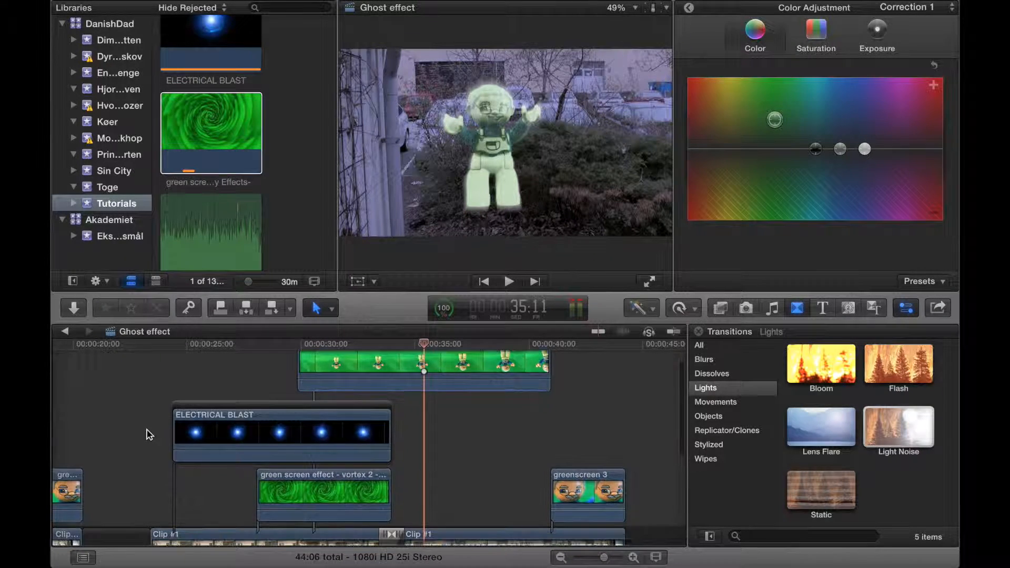
{"action": "left_click", "coordinate": [141, 421]}
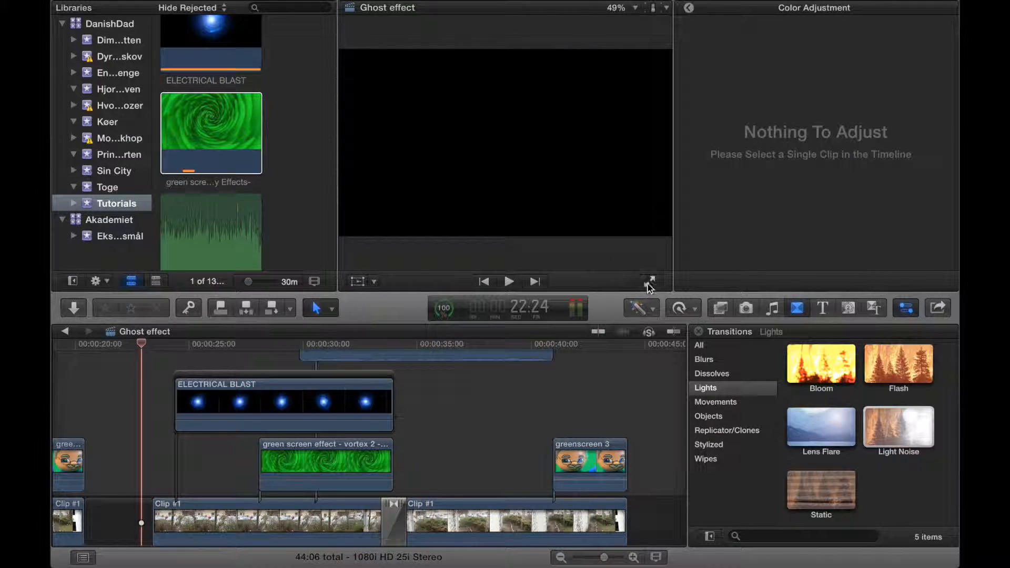
{"action": "left_click", "coordinate": [649, 282]}
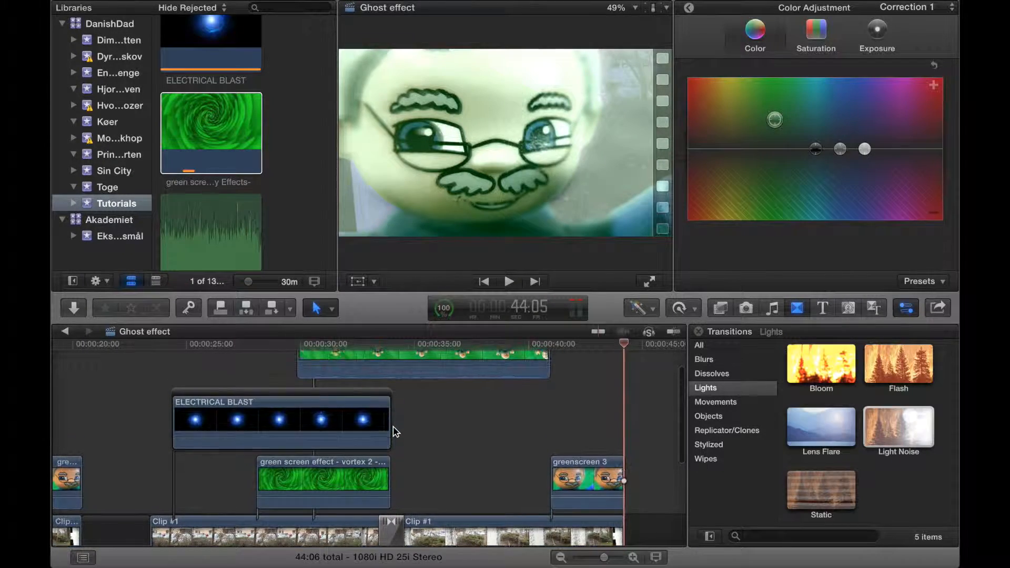
Review the ELECTRICAL BLAST clip and inspect the tinted ghost at several points along the greenscreen 2 clip
{"action": "left_click", "coordinate": [238, 418]}
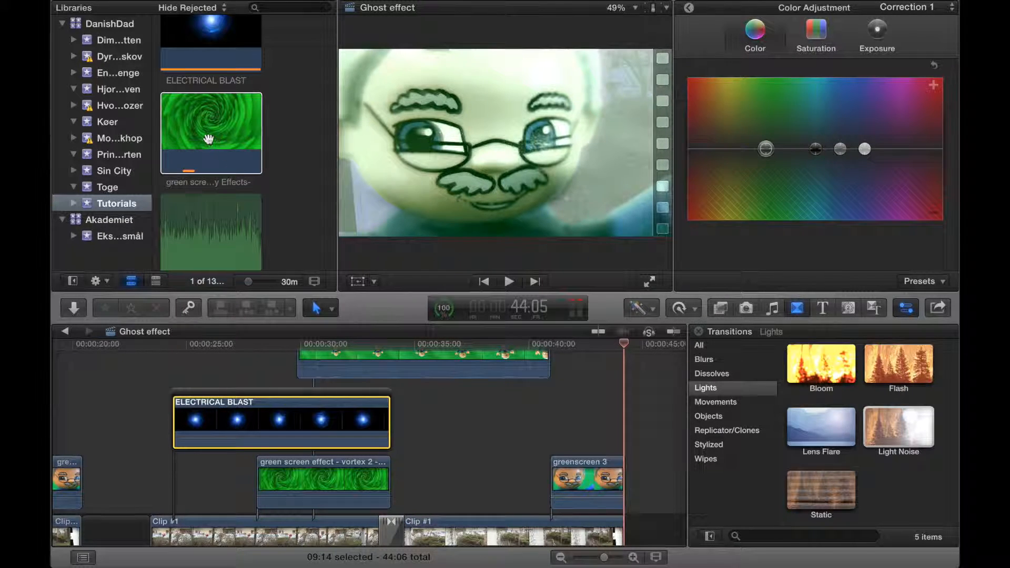
{"action": "scroll", "coordinate": [446, 444], "scroll_direction": "up", "scroll_amount": 3}
{"action": "scroll", "coordinate": [446, 444], "scroll_direction": "right", "scroll_amount": 3}
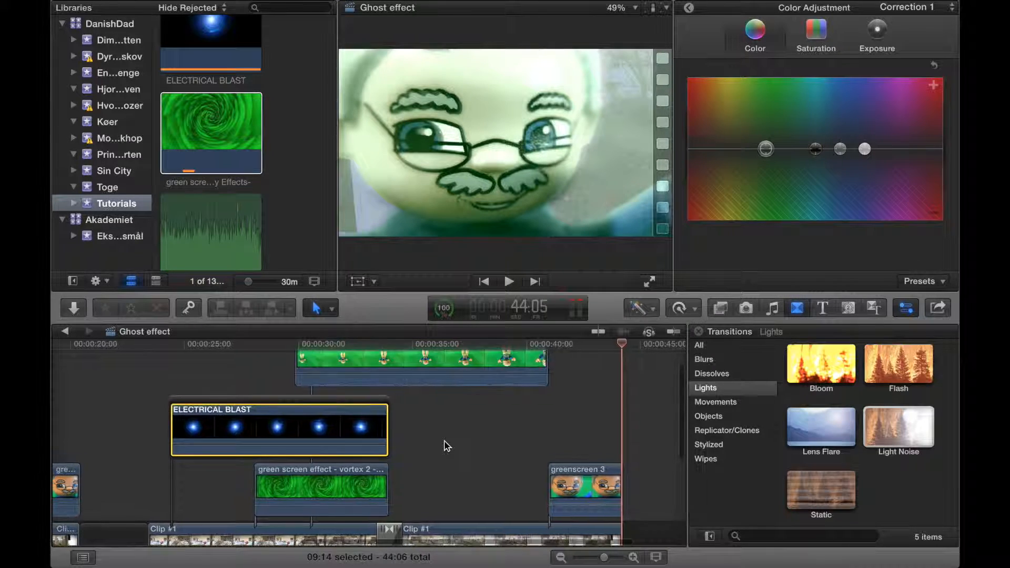
{"action": "left_click", "coordinate": [436, 358]}
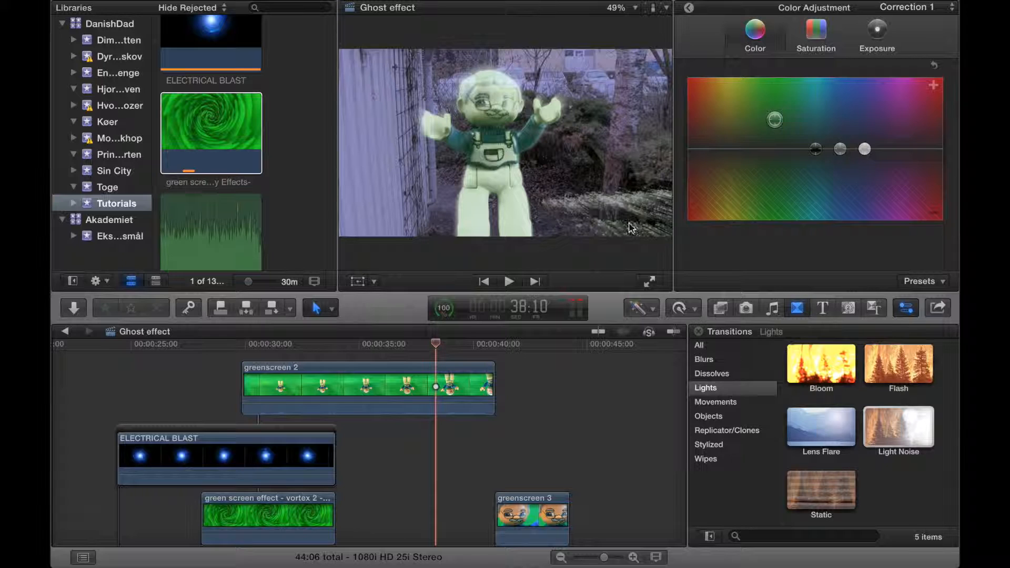
{"action": "scroll", "coordinate": [337, 378], "scroll_direction": "up", "scroll_amount": 1}
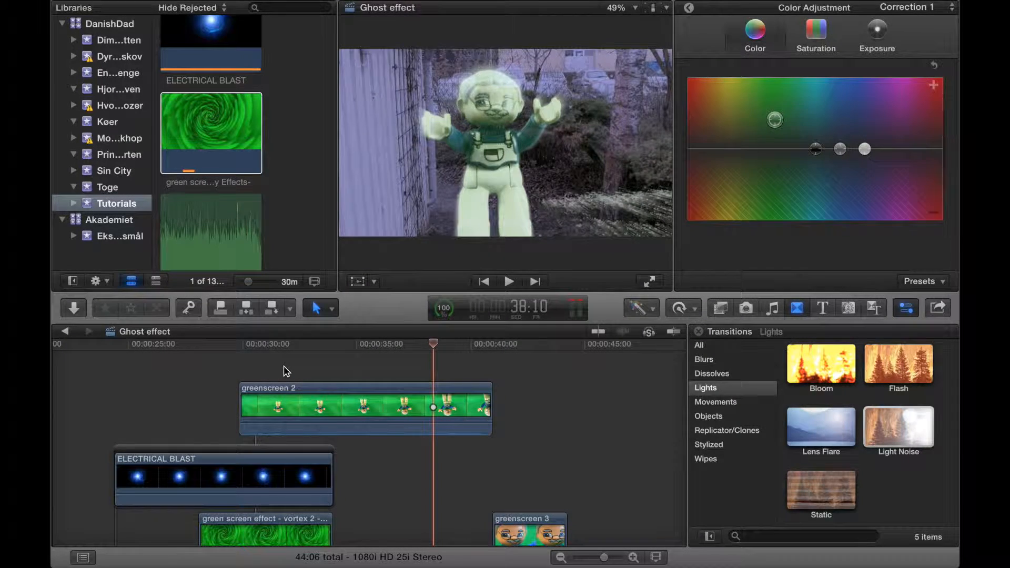
{"action": "left_click", "coordinate": [284, 369]}
{"action": "scroll", "coordinate": [284, 370], "scroll_direction": "left", "scroll_amount": 2}
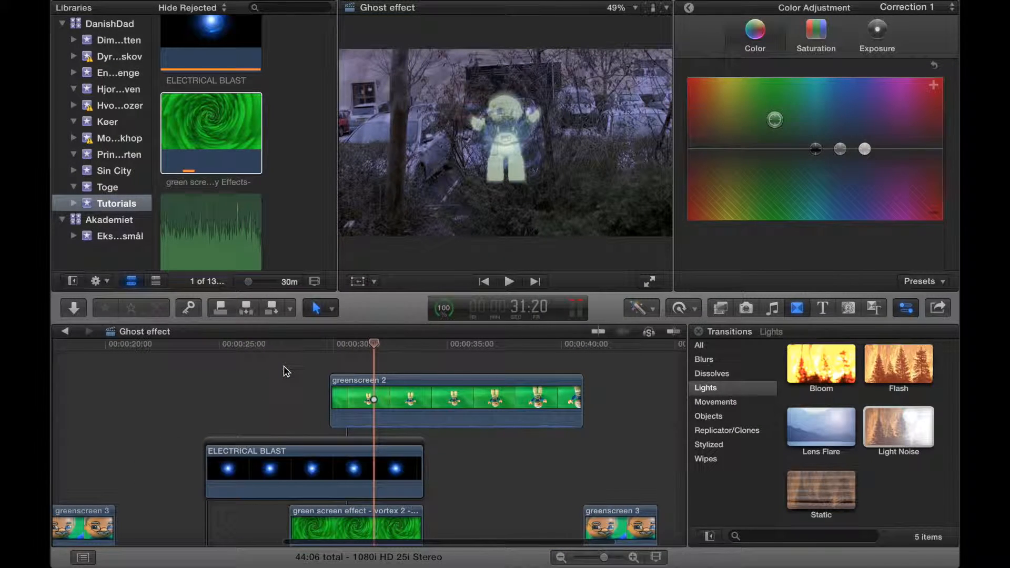
{"action": "scroll", "coordinate": [310, 385], "scroll_direction": "right", "scroll_amount": 2}
{"action": "scroll", "coordinate": [310, 384], "scroll_direction": "right", "scroll_amount": 1}
{"action": "left_click", "coordinate": [397, 367]}
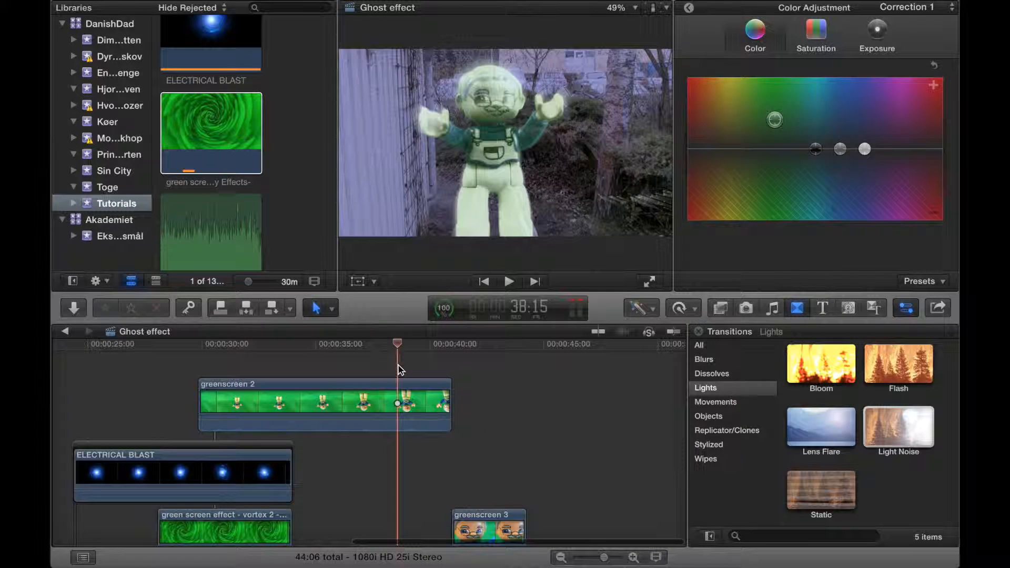
{"action": "left_click", "coordinate": [421, 365]}
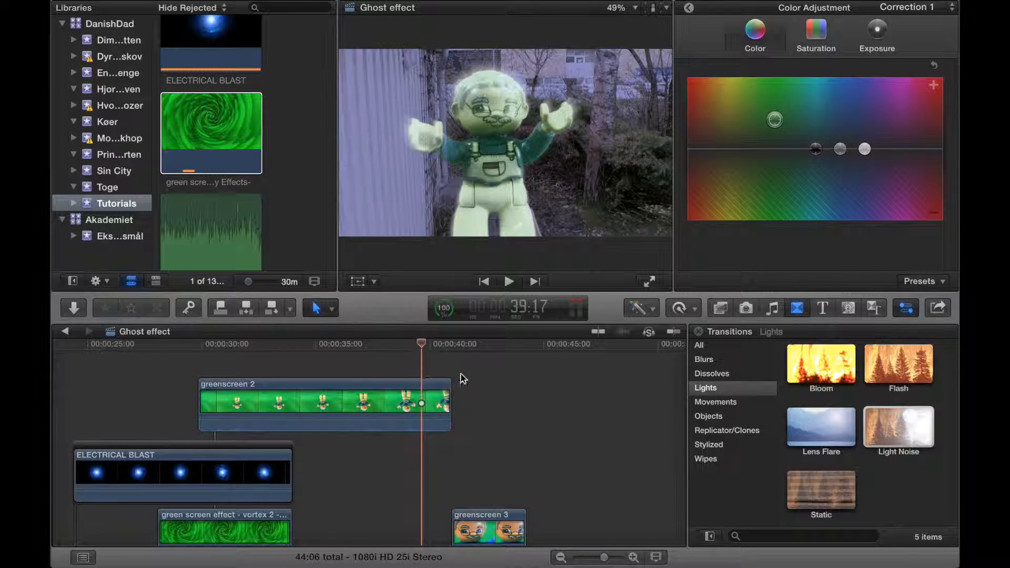
Show the composite at 32:14 and compare it with the original Clip #1 background footage in the Tutorials event
{"action": "scroll", "coordinate": [304, 162], "scroll_direction": "down", "scroll_amount": 5}
{"action": "scroll", "coordinate": [305, 171], "scroll_direction": "up", "scroll_amount": 3}
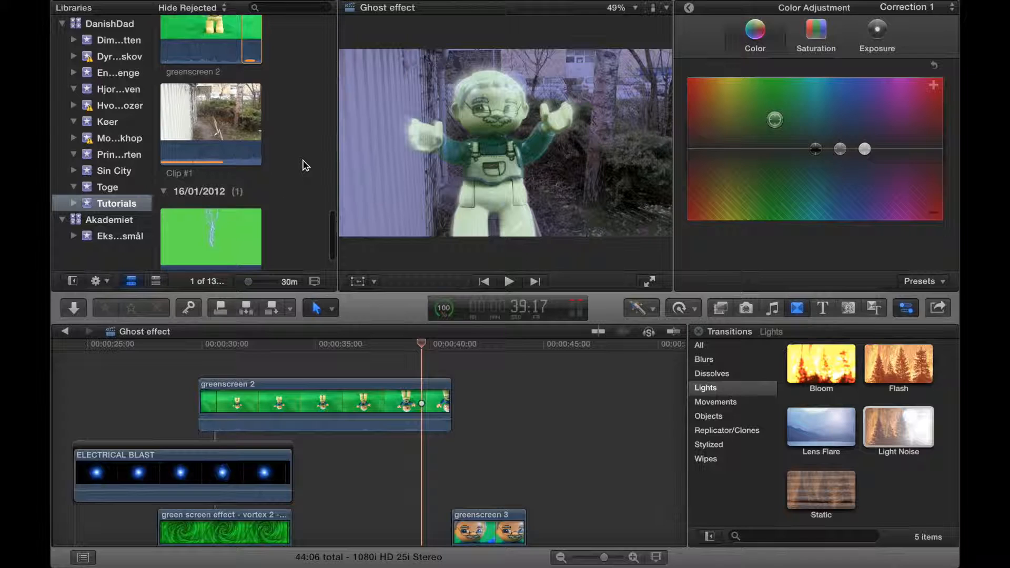
{"action": "left_click", "coordinate": [261, 368]}
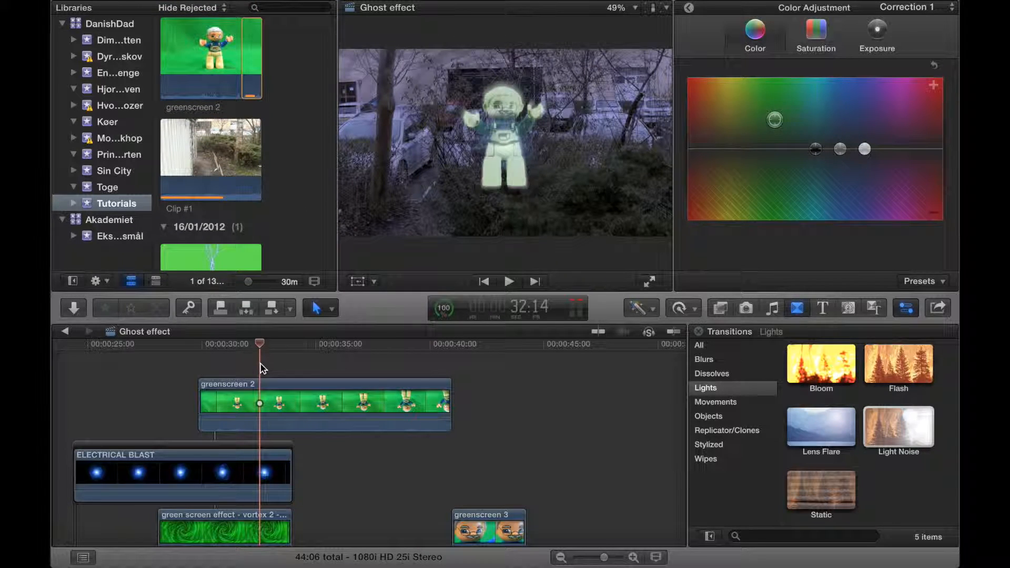
{"action": "scroll", "coordinate": [305, 225], "scroll_direction": "up", "scroll_amount": 3}
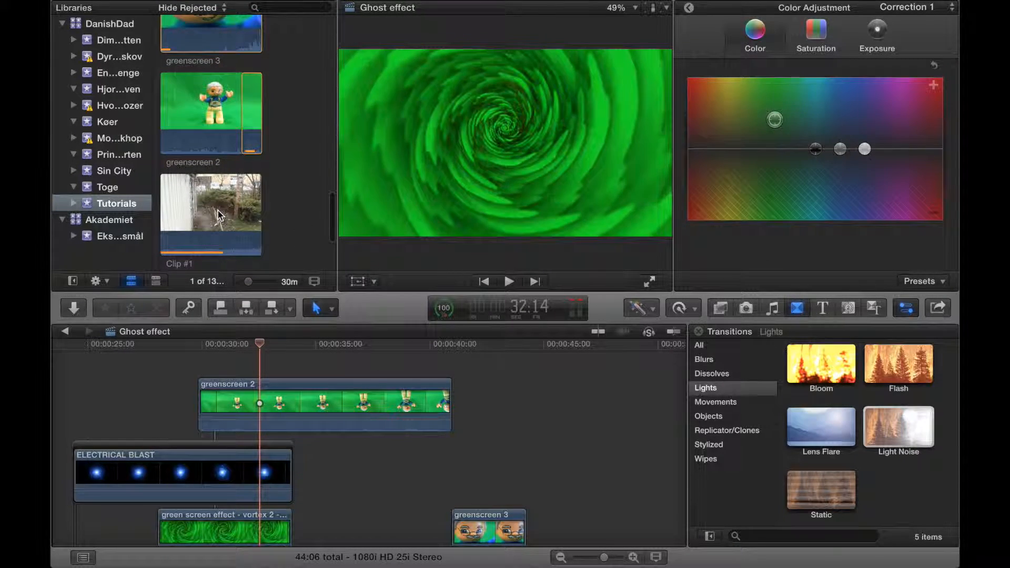
{"action": "left_click", "coordinate": [220, 216]}
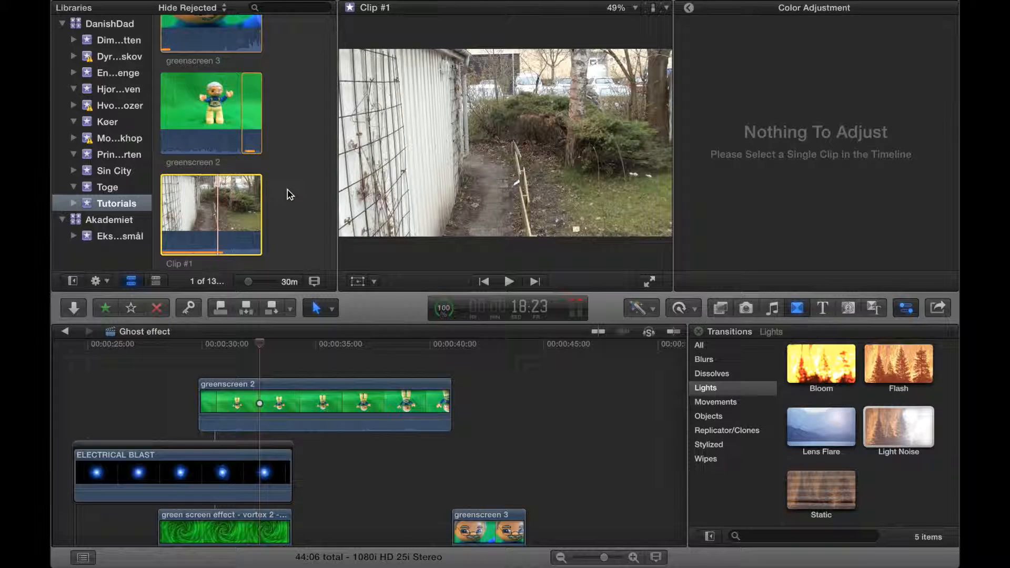
Preview the source footage of the greenscreen 2, greenscreen 3 and greenscreen 1 clips in the Tutorials event
{"action": "scroll", "coordinate": [289, 195], "scroll_direction": "up", "scroll_amount": 3}
{"action": "left_click", "coordinate": [199, 177]}
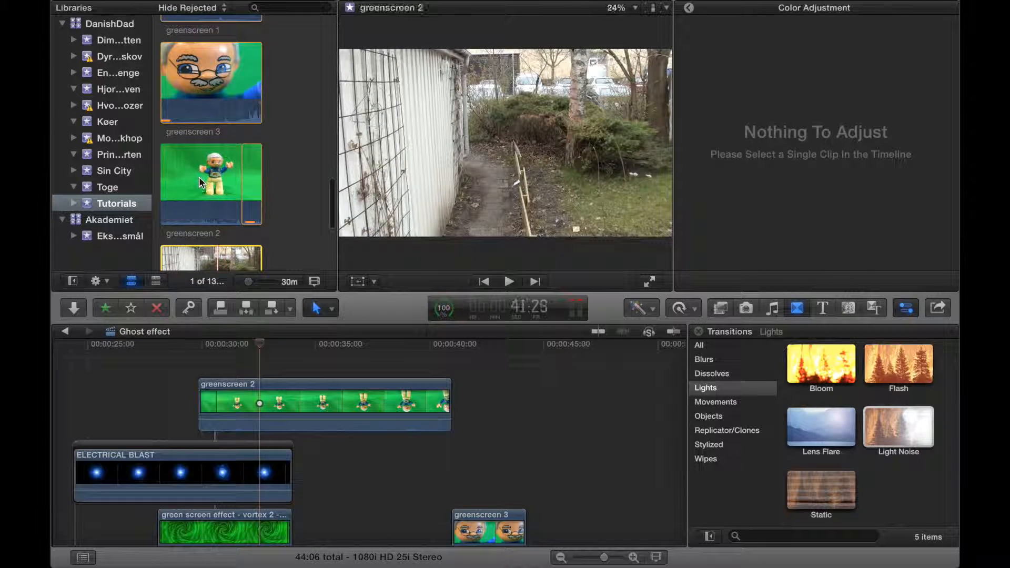
{"action": "scroll", "coordinate": [199, 177], "scroll_direction": "up", "scroll_amount": 2}
{"action": "left_click", "coordinate": [211, 120]}
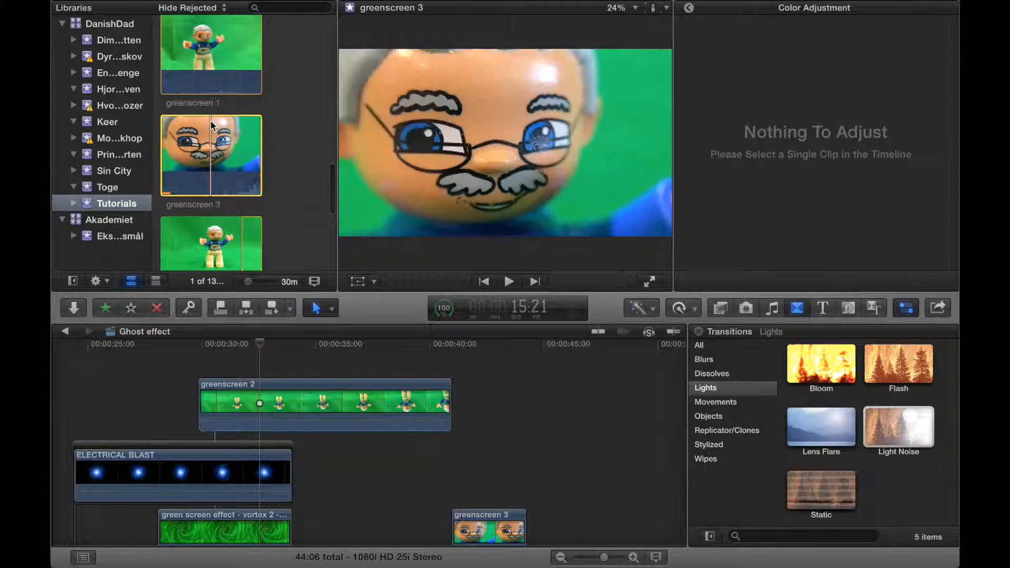
{"action": "scroll", "coordinate": [222, 168], "scroll_direction": "up", "scroll_amount": 3}
{"action": "left_click", "coordinate": [211, 103]}
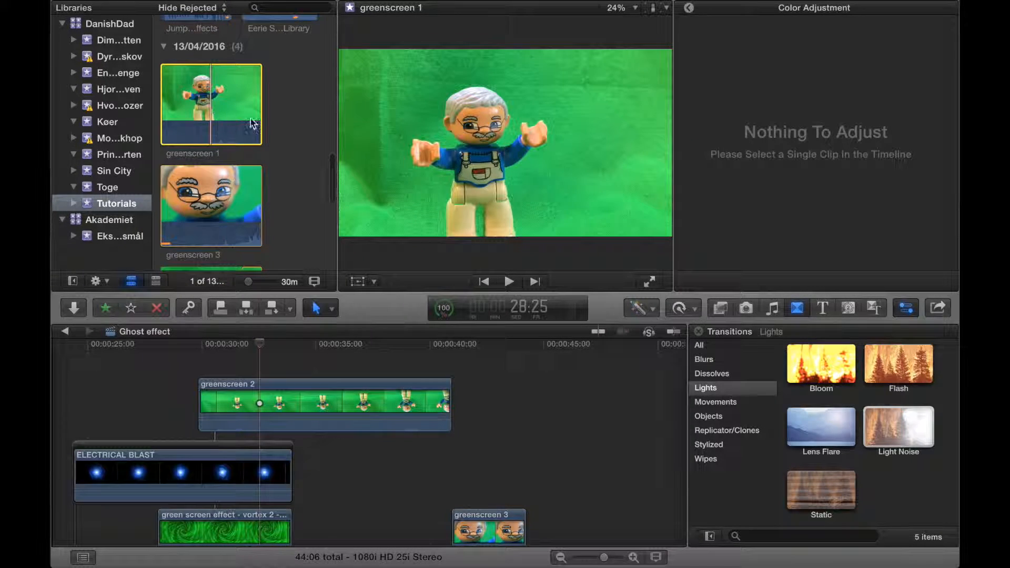
{"action": "scroll", "coordinate": [277, 125], "scroll_direction": "down", "scroll_amount": 2}
{"action": "scroll", "coordinate": [276, 125], "scroll_direction": "down", "scroll_amount": 3}
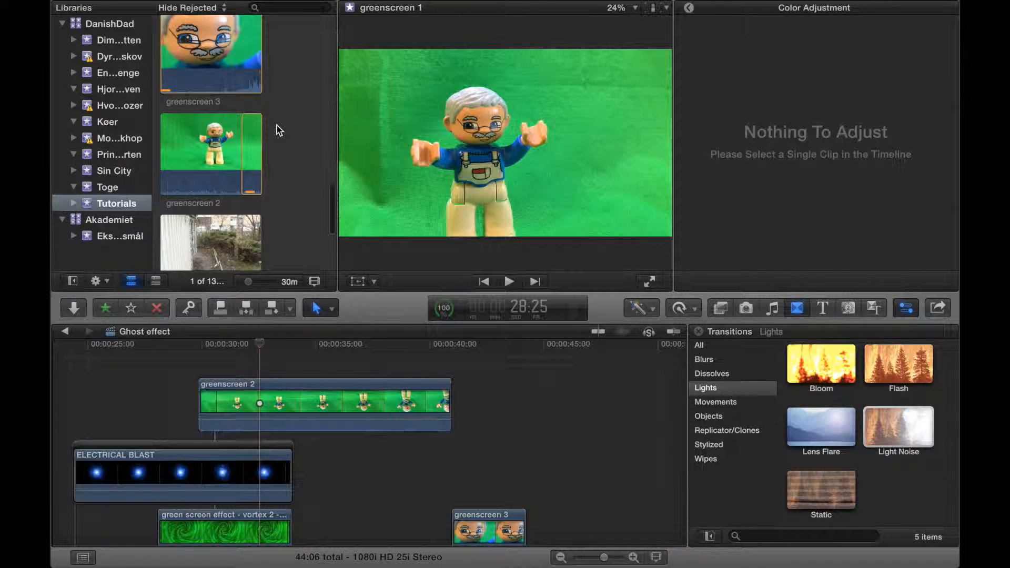
Preview the green screen vortex and ELECTRICAL BLAST source clips and look over the sound effect clips in the Tutorials event
{"action": "scroll", "coordinate": [277, 125], "scroll_direction": "up", "scroll_amount": 5}
{"action": "scroll", "coordinate": [276, 125], "scroll_direction": "up", "scroll_amount": 5}
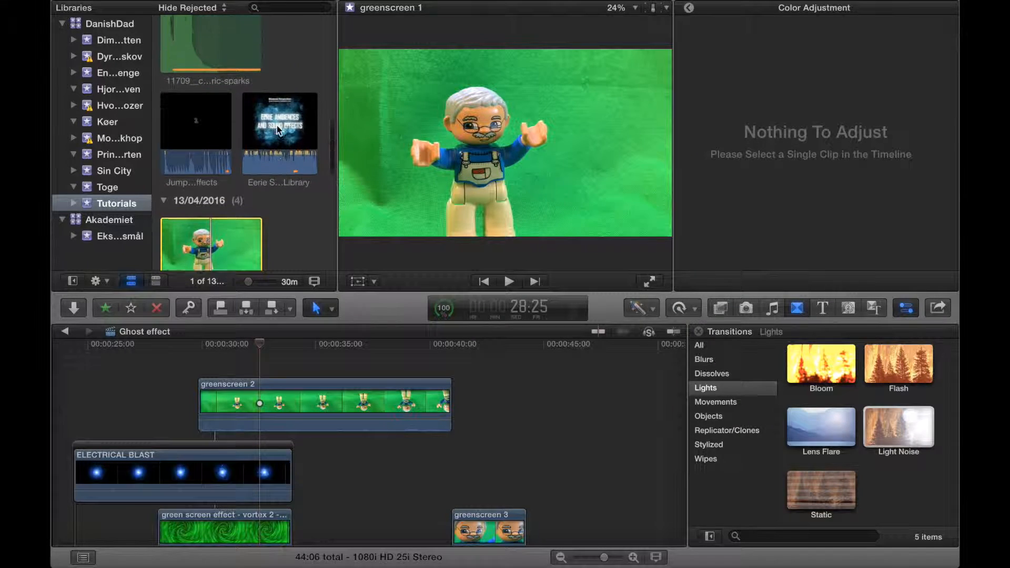
{"action": "scroll", "coordinate": [276, 125], "scroll_direction": "up", "scroll_amount": 6}
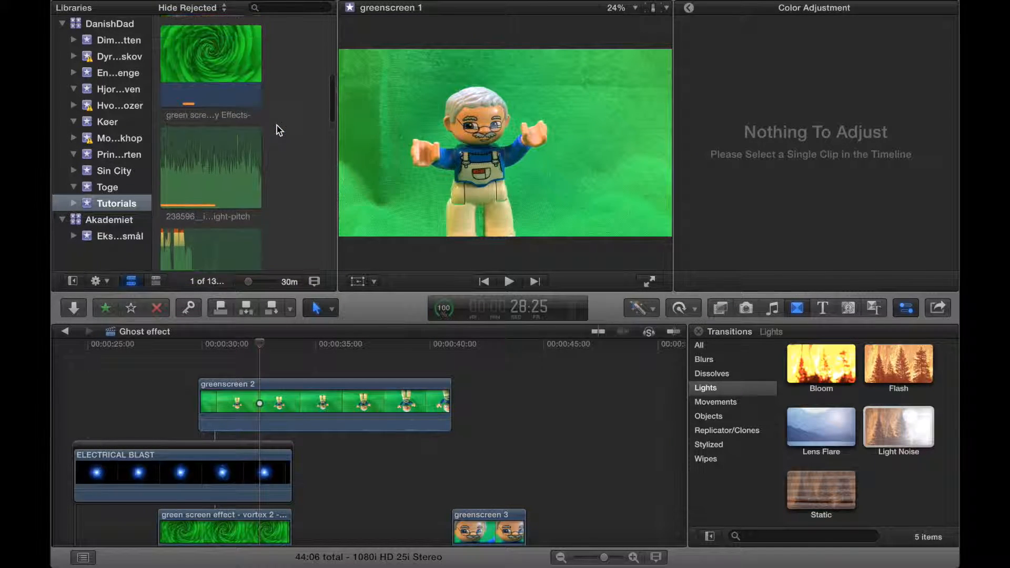
{"action": "left_click", "coordinate": [215, 226]}
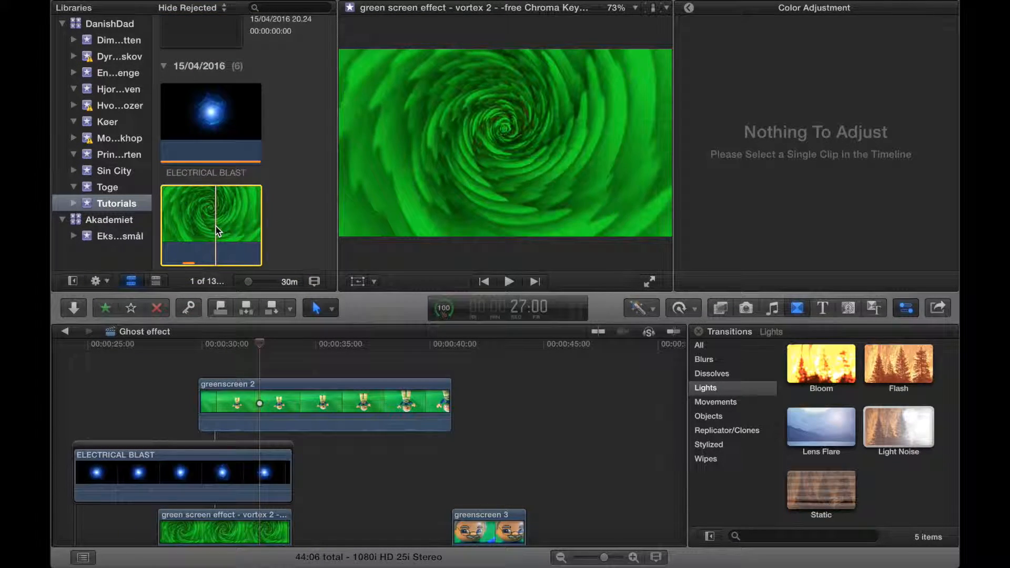
{"action": "scroll", "coordinate": [216, 226], "scroll_direction": "up", "scroll_amount": 2}
{"action": "left_click", "coordinate": [217, 198]}
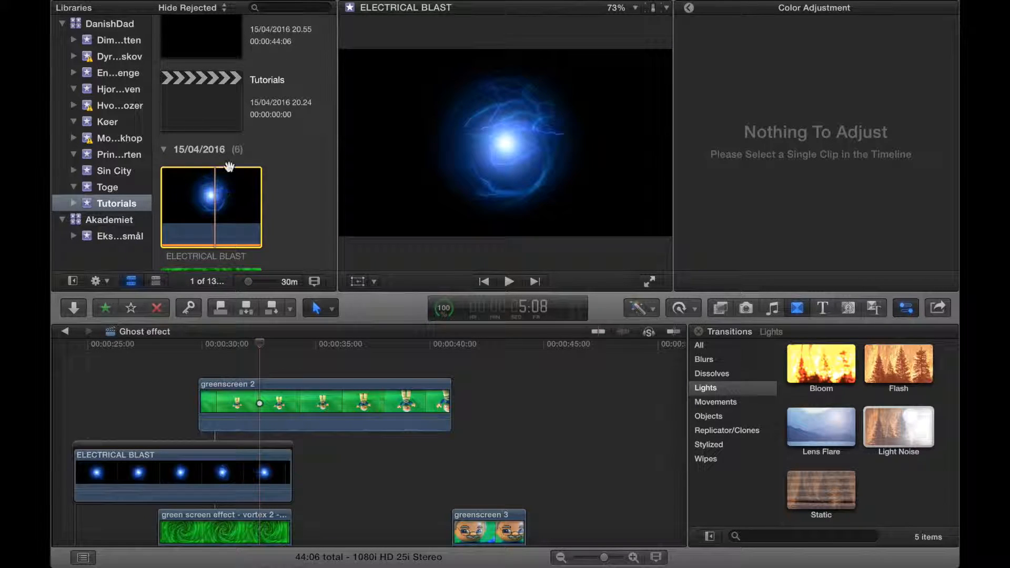
{"action": "scroll", "coordinate": [285, 169], "scroll_direction": "down", "scroll_amount": 3}
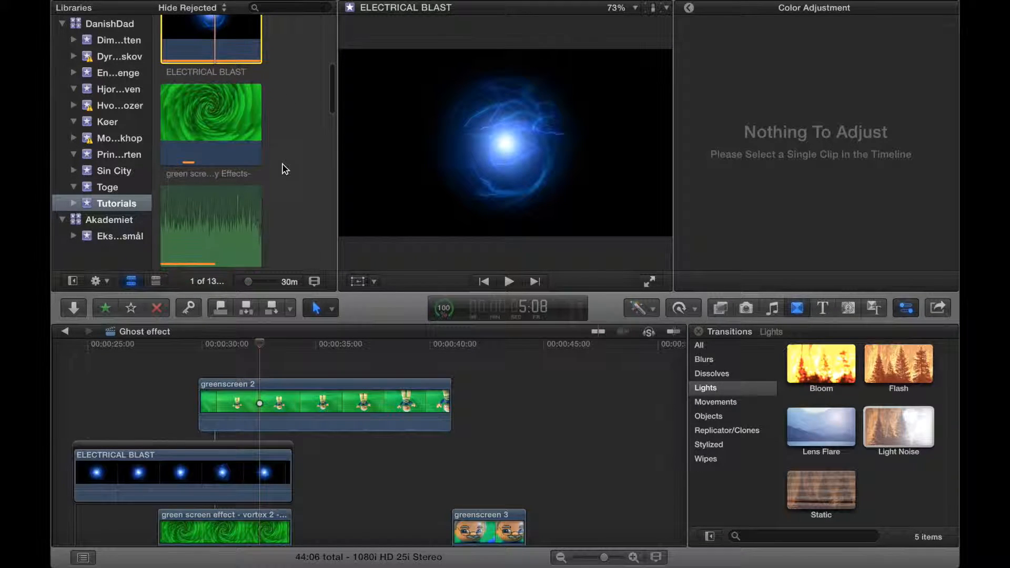
{"action": "scroll", "coordinate": [295, 204], "scroll_direction": "down", "scroll_amount": 2}
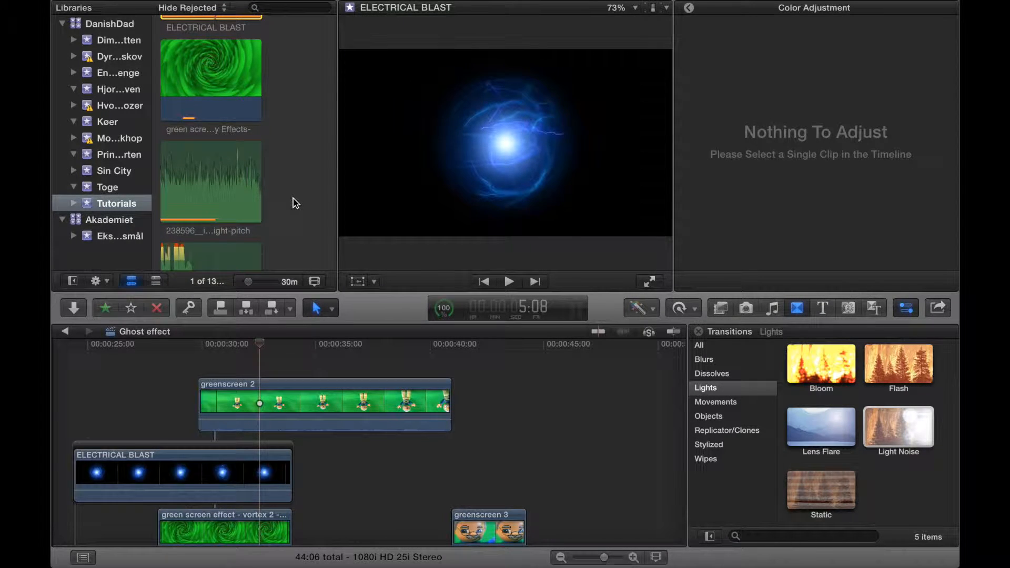
{"action": "scroll", "coordinate": [295, 203], "scroll_direction": "up", "scroll_amount": 10}
{"action": "scroll", "coordinate": [295, 203], "scroll_direction": "down", "scroll_amount": 14}
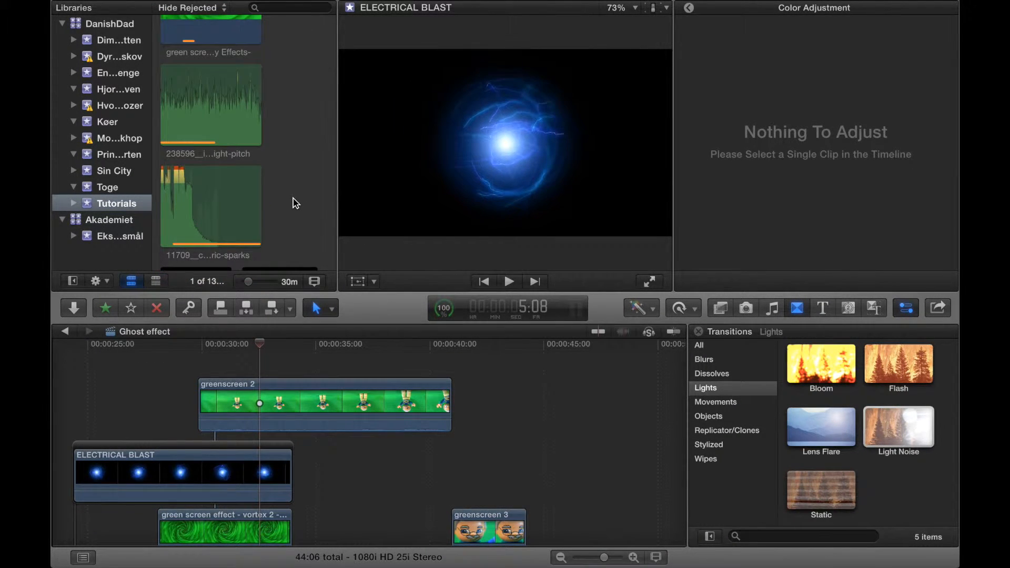